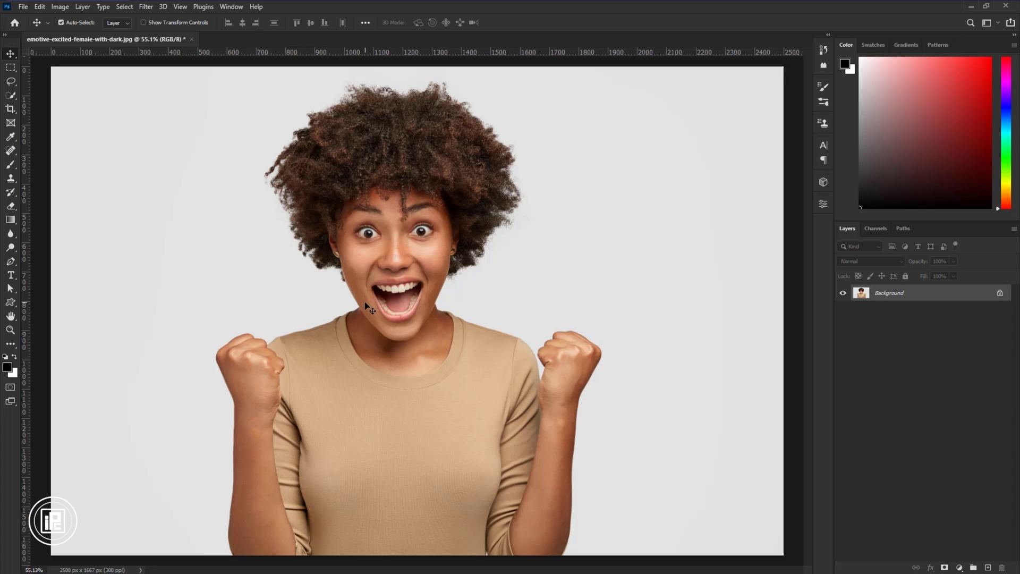
Crop the photo to 1692 x 1981 px, trimming both sides and extending the canvas above the woman's head
left_click(15, 110)
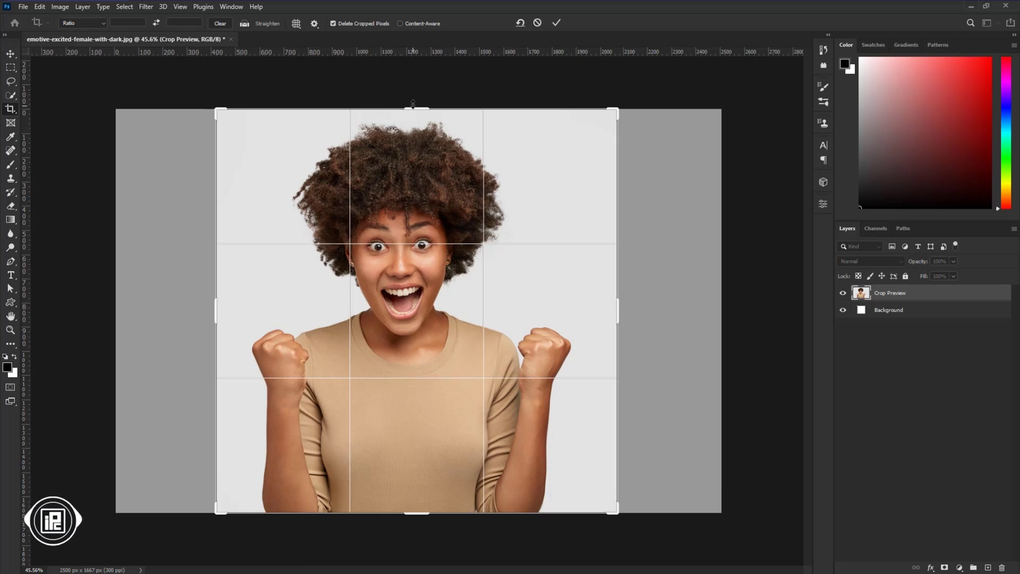
left_click_drag(417, 122, 408, 79)
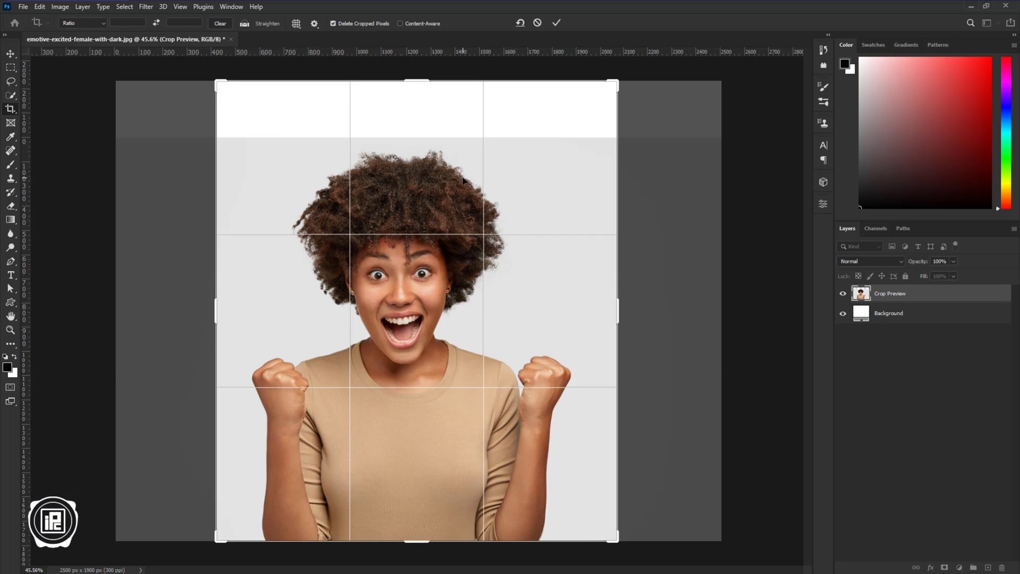
Start Select and Mask and paint a quick selection over the woman's hair, face, shirt and both raised arms
left_click(6, 96)
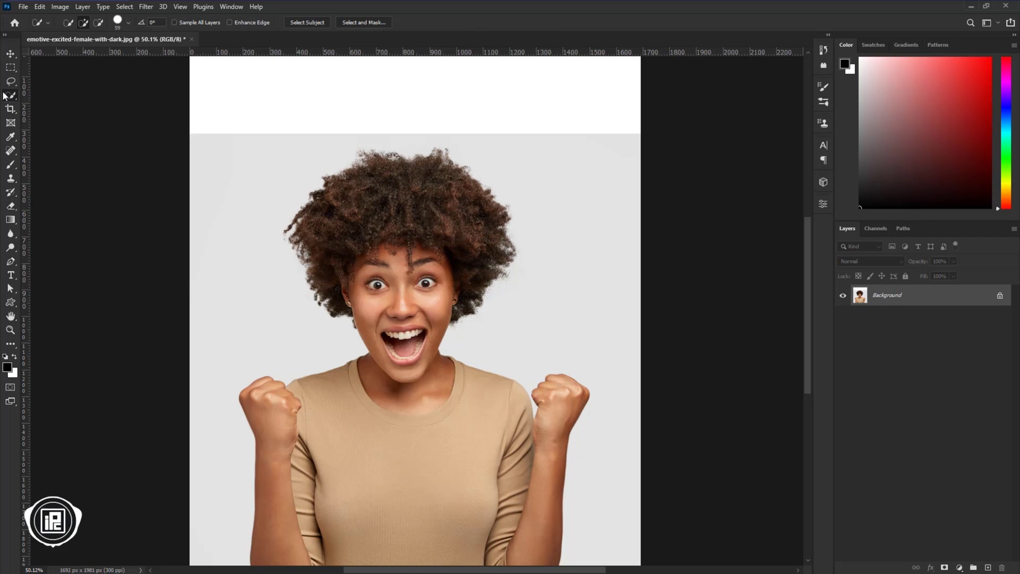
left_click(354, 23)
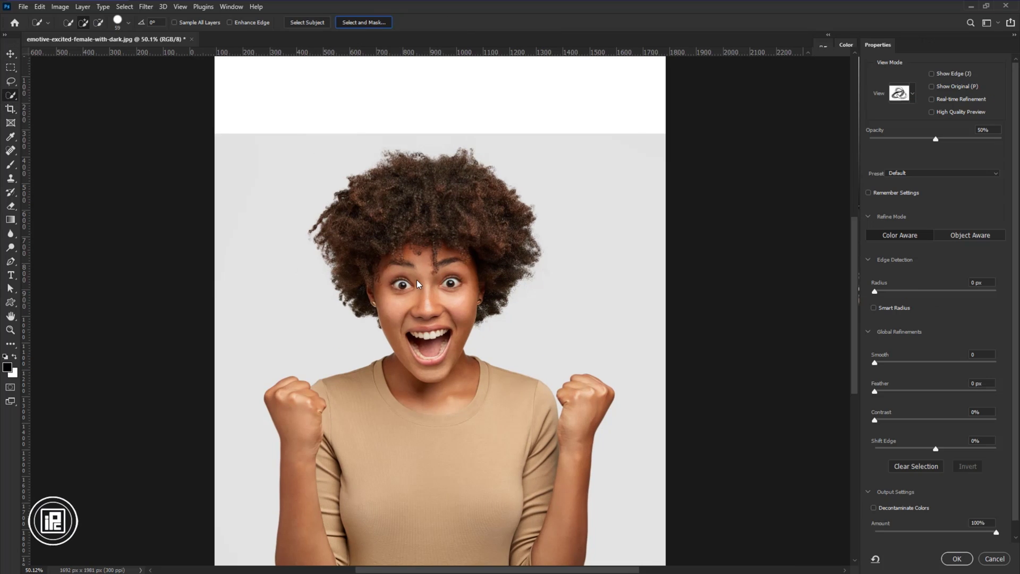
left_click_drag(419, 221, 418, 235)
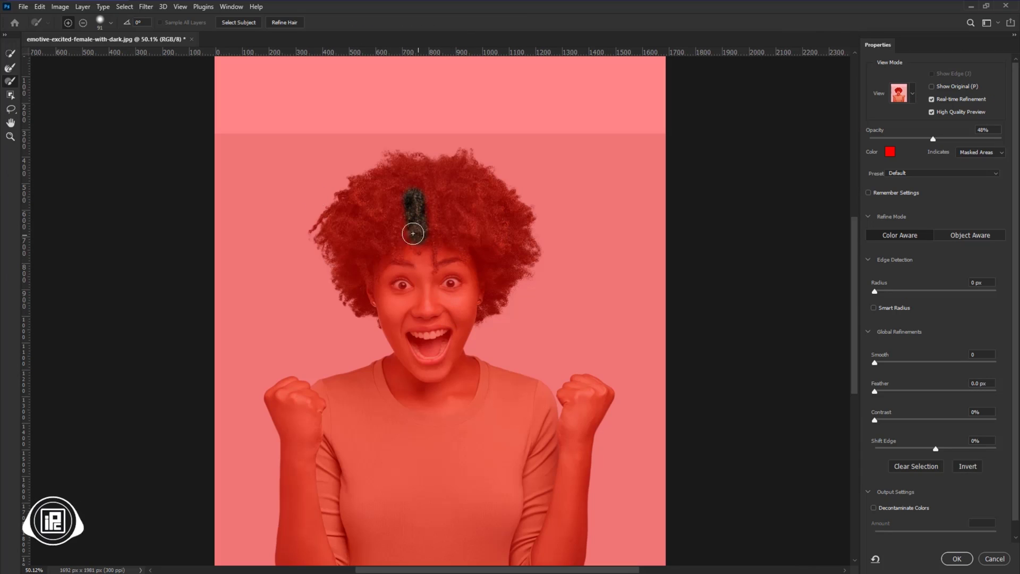
left_click(10, 56)
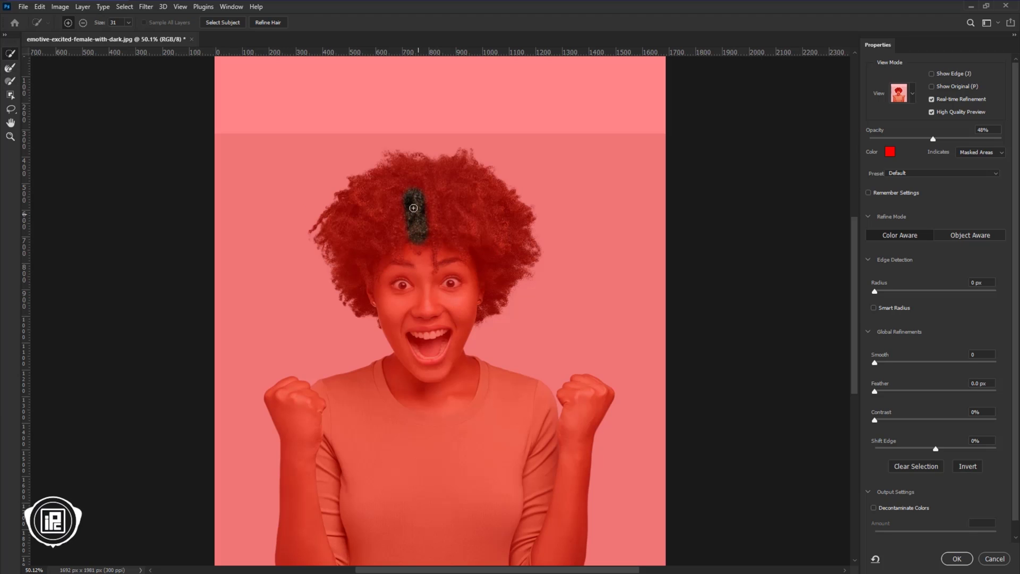
mouse_move(420, 186)
left_mouse_down()
mouse_move(449, 171)
mouse_move(410, 255)
mouse_move(428, 396)
mouse_move(402, 212)
left_mouse_up()
left_click_drag(279, 271, 307, 418)
left_click_drag(516, 376, 541, 313)
left_click_drag(372, 261, 371, 347)
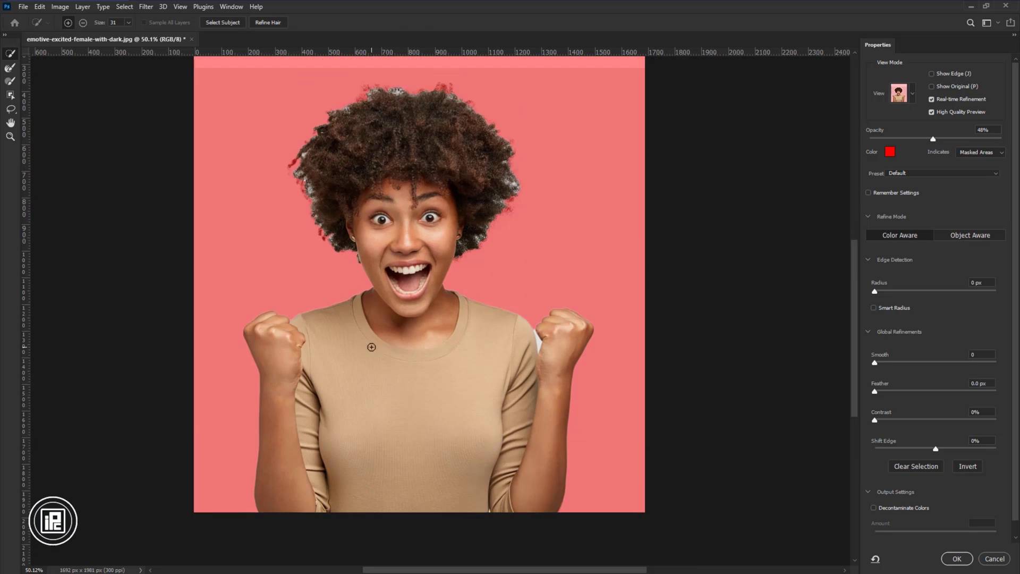
Clean up the selection around the right sleeve and subtract the background gap between that sleeve and the raised fist
left_click(10, 82)
scroll(559, 348, "up", 8)
left_click_drag(440, 306, 324, 306)
mouse_move(315, 153)
left_mouse_down()
mouse_move(340, 216)
mouse_move(360, 392)
left_mouse_up()
key("w")
left_click_drag(371, 276, 341, 276)
left_click(369, 287)
left_click_drag(348, 221, 342, 220)
left_click_drag(316, 159, 354, 249)
scroll(368, 296, "down", 2)
scroll(366, 388, "up", 3)
left_click_drag(372, 371, 367, 379)
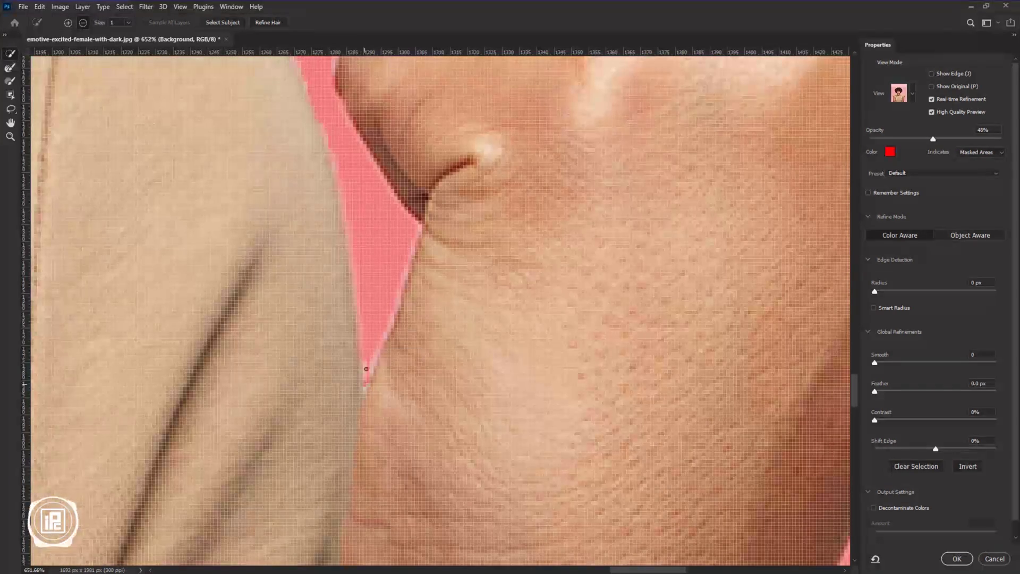
scroll(369, 353, "down", 10)
scroll(355, 233, "up", 2)
Brush a rim around the hair outline into the selection and refine the whole hair edge with the Refine Edge Brush
left_click(10, 79)
mouse_move(386, 331)
left_mouse_down()
mouse_move(356, 316)
mouse_move(336, 293)
mouse_move(296, 214)
mouse_move(330, 157)
mouse_move(407, 100)
mouse_move(398, 115)
mouse_move(422, 103)
mouse_move(512, 104)
mouse_move(574, 162)
mouse_move(590, 264)
mouse_move(576, 252)
mouse_move(525, 323)
left_mouse_up()
key("r")
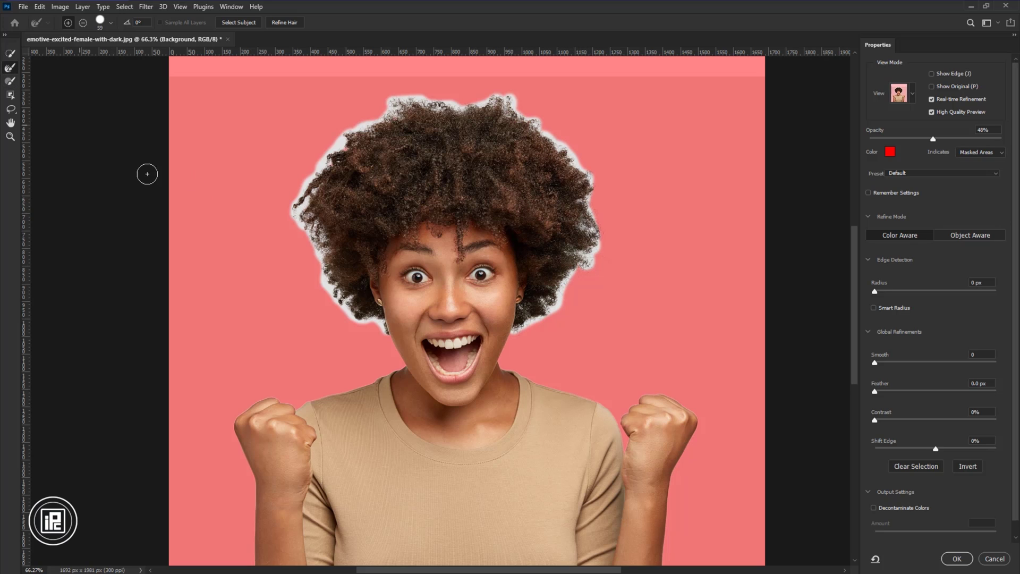
mouse_move(361, 321)
left_mouse_down()
mouse_move(327, 253)
mouse_move(310, 226)
left_mouse_up()
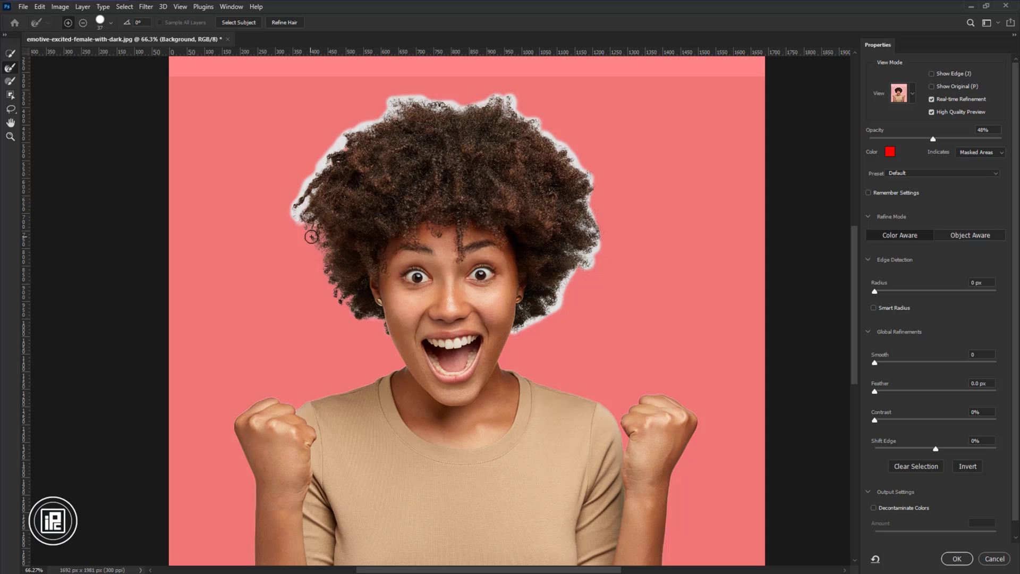
mouse_move(311, 192)
left_mouse_down()
mouse_move(290, 198)
mouse_move(356, 129)
mouse_move(422, 94)
mouse_move(412, 113)
mouse_move(425, 152)
mouse_move(441, 105)
mouse_move(510, 94)
mouse_move(507, 105)
mouse_move(539, 117)
left_mouse_up()
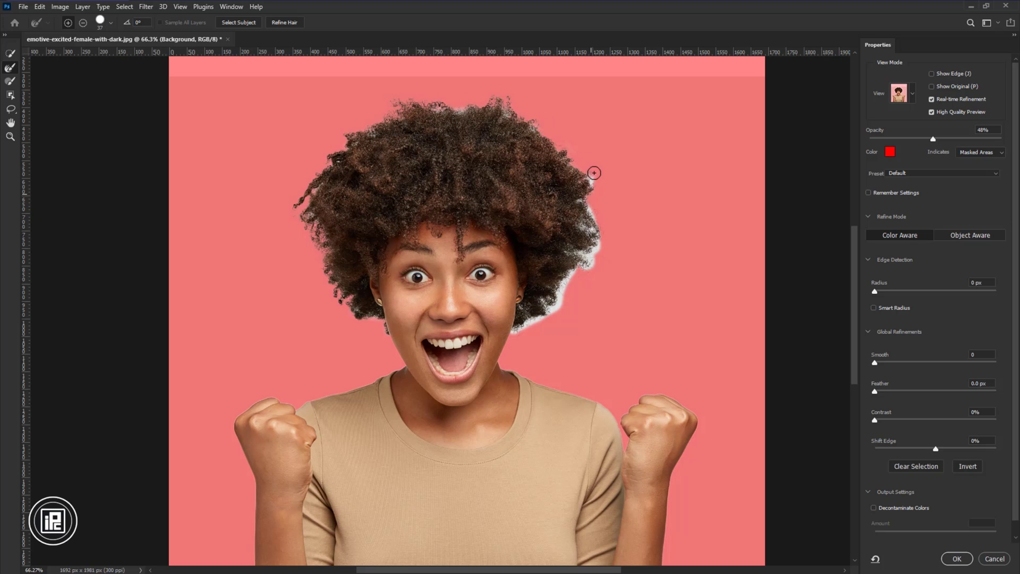
mouse_move(597, 256)
left_mouse_down()
mouse_move(573, 257)
mouse_move(558, 304)
left_mouse_up()
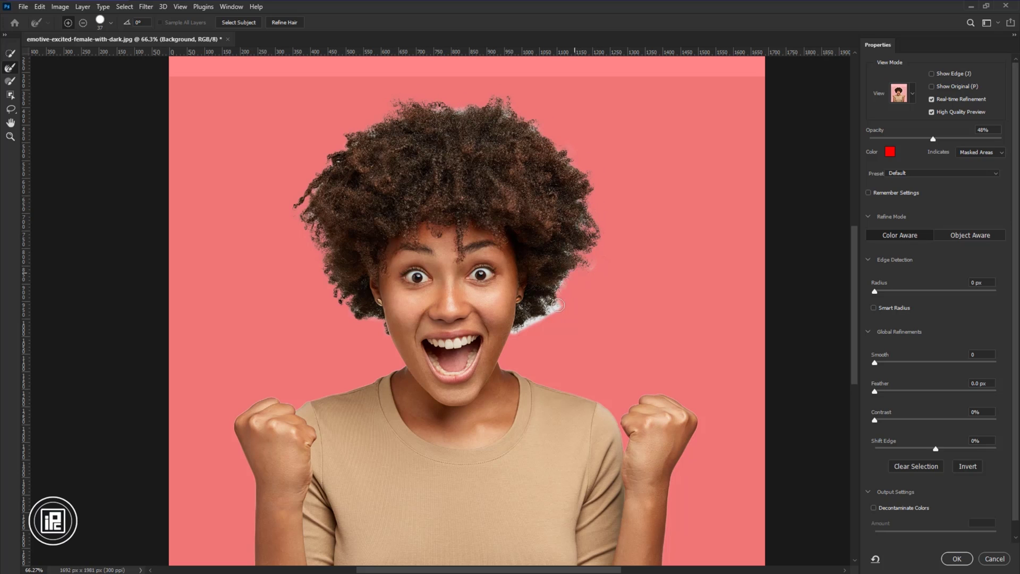
left_click_drag(514, 338, 531, 322)
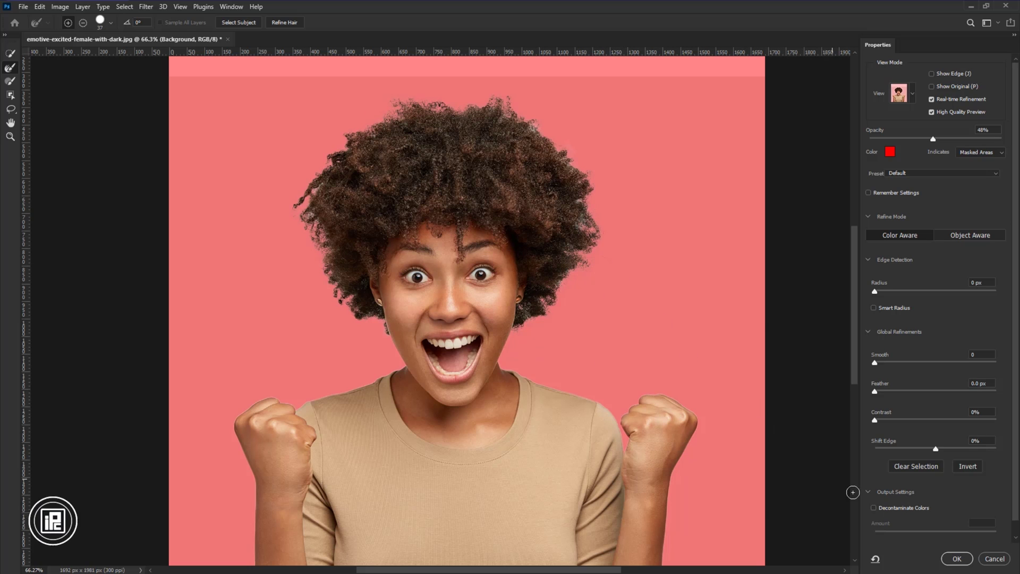
Output the selection as a new masked layer and permanently apply its layer mask
scroll(941, 544, "down", 1)
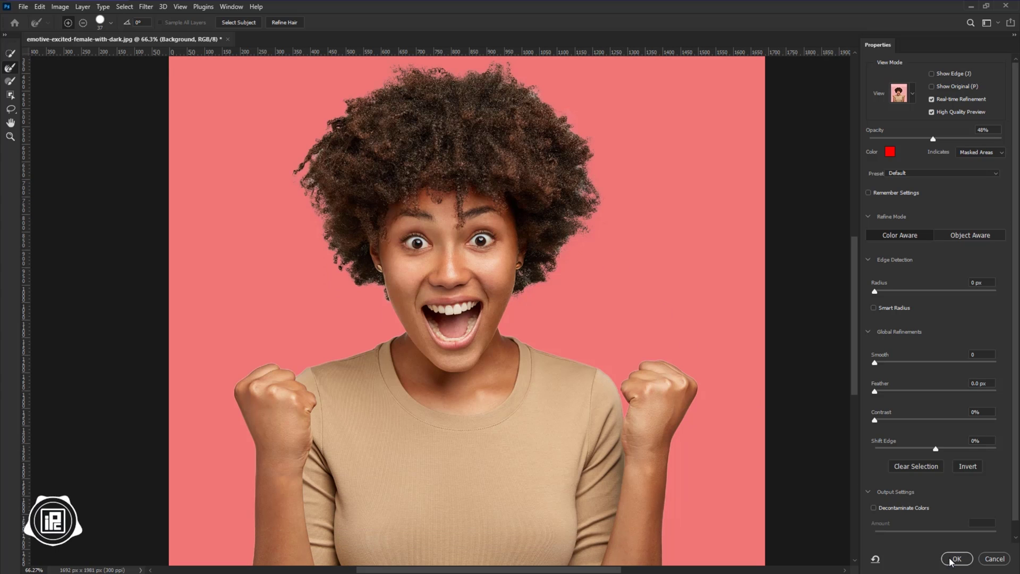
left_click(956, 559)
scroll(403, 258, "down", 3)
scroll(403, 258, "up", 2)
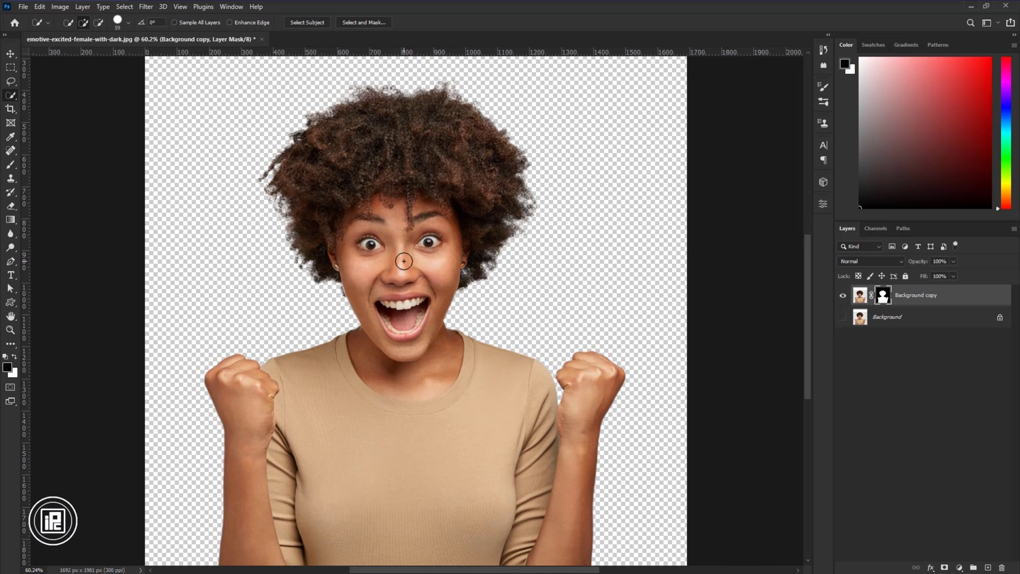
scroll(403, 258, "down", 1)
left_click_drag(885, 297, 1003, 568)
left_click(469, 215)
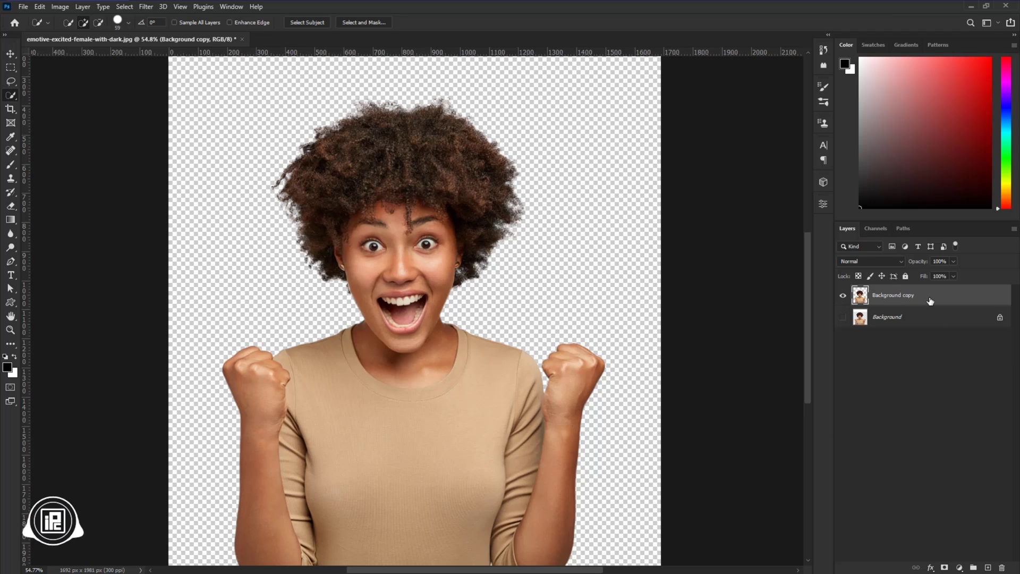
Lasso around the woman's hair, face and upper neck on the cutout and copy that area to a new layer
key("v")
left_click(11, 84)
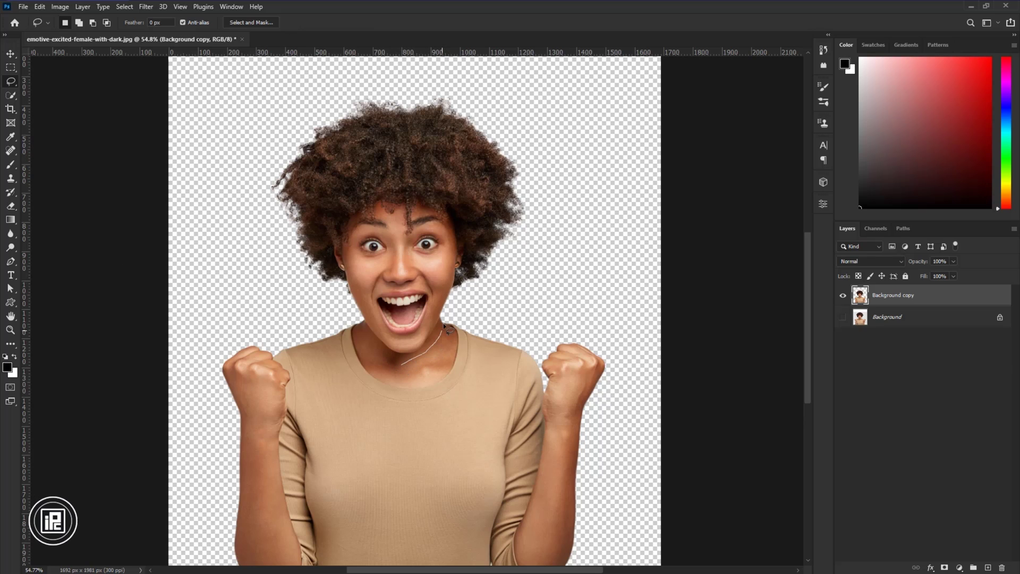
mouse_move(518, 257)
left_mouse_down()
mouse_move(415, 70)
mouse_move(305, 91)
mouse_move(236, 170)
mouse_move(340, 307)
left_mouse_up()
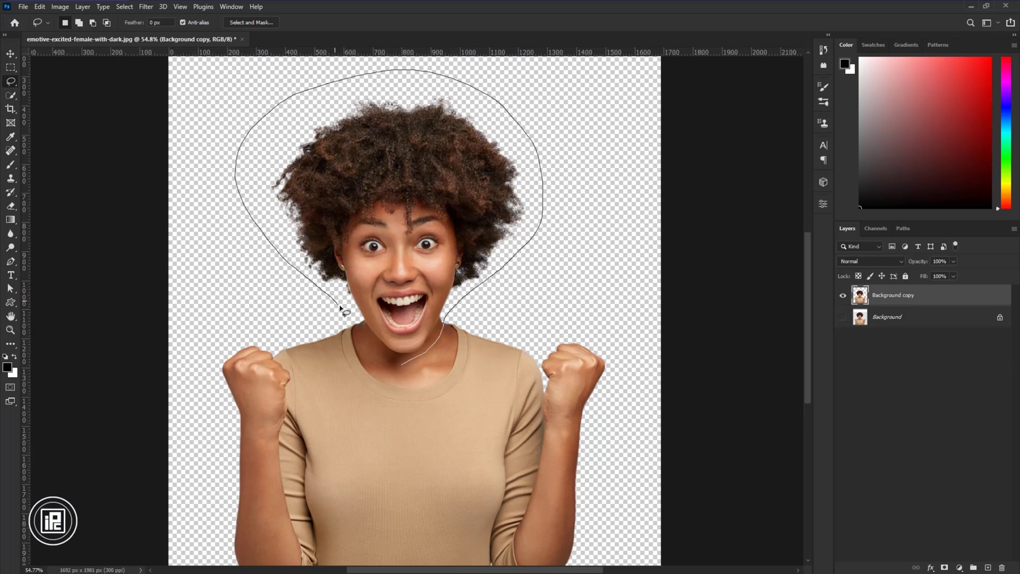
left_click_drag(393, 364, 398, 364)
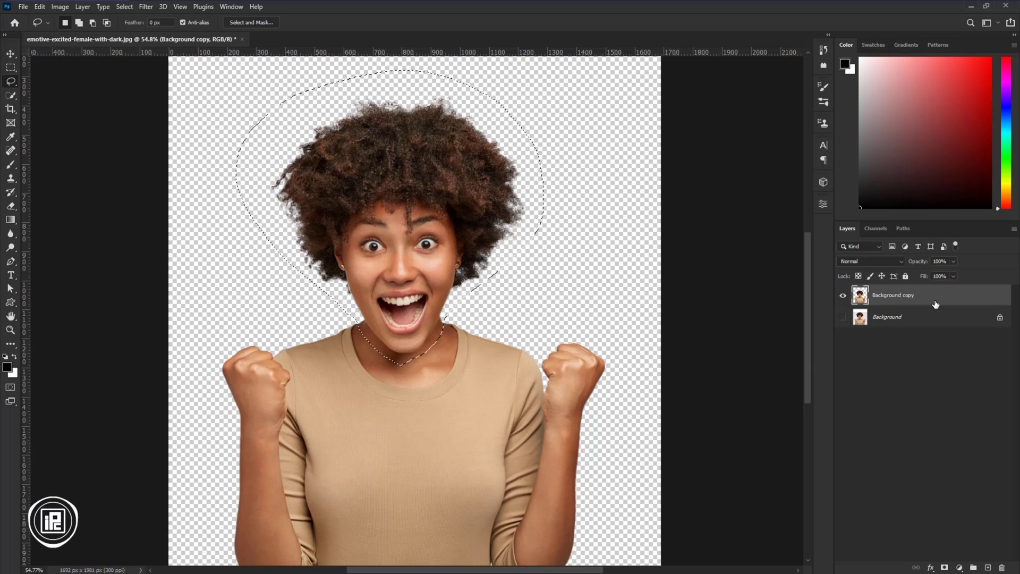
key("ctrl+j")
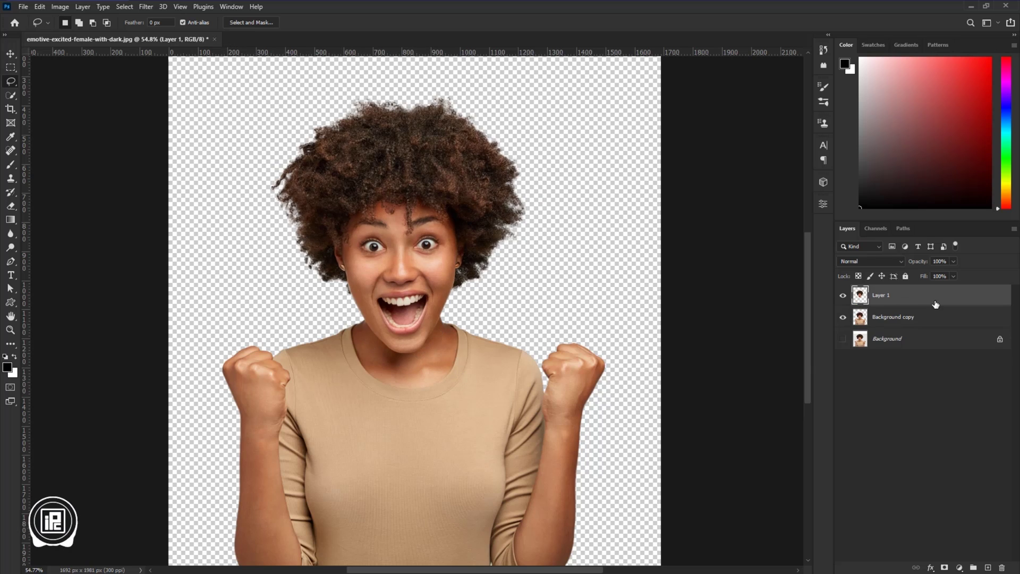
Enlarge the copied head with Free Transform and position it over the original neck
key("v")
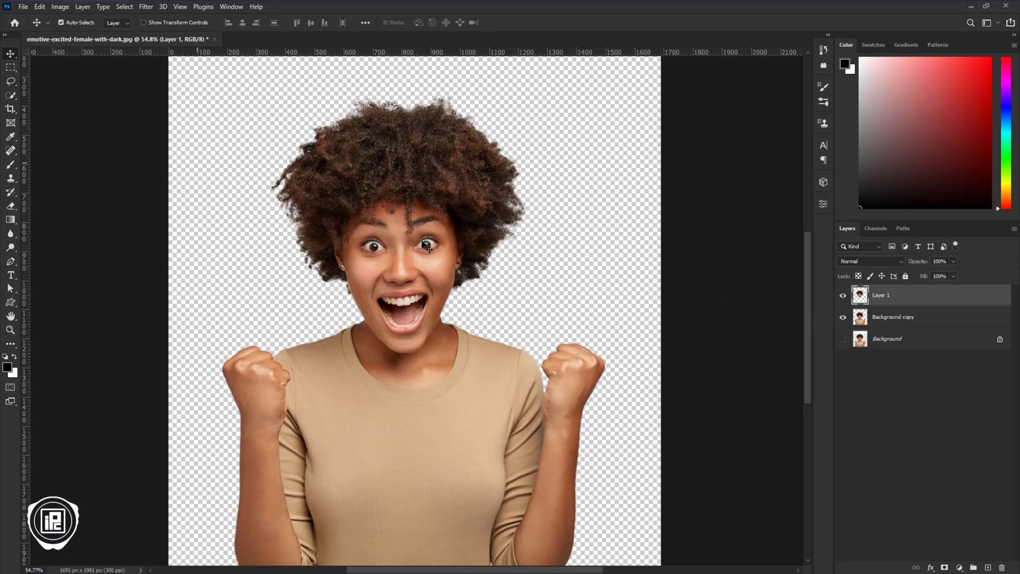
scroll(575, 290, "down", 3)
scroll(471, 333, "up", 1)
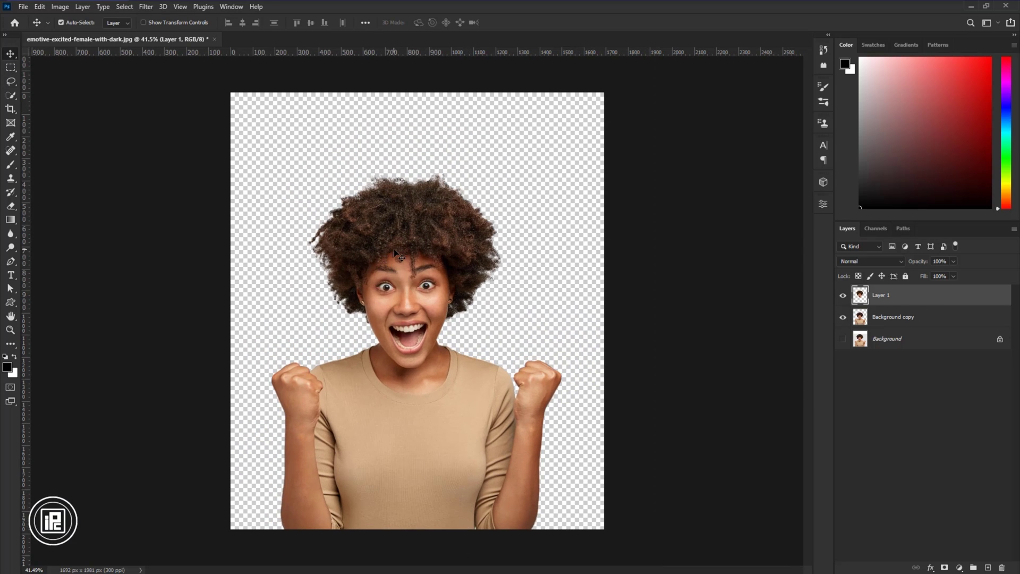
key("ctrl+t")
left_click_drag(411, 169, 407, 102)
scroll(425, 358, "up", 2)
left_click_drag(406, 295, 410, 311)
scroll(423, 324, "down", 3)
key("ctrl+0")
left_click_drag(432, 355, 410, 343)
left_click(526, 22)
scroll(413, 362, "up", 3)
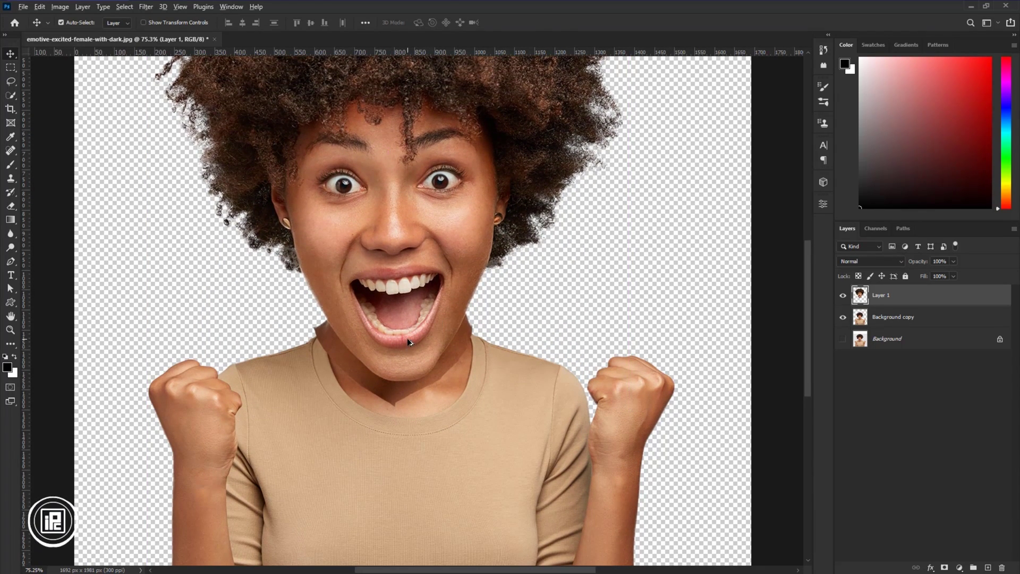
scroll(409, 342, "down", 3)
Enlarge the head layer slightly more with a second Free Transform
key("ctrl")
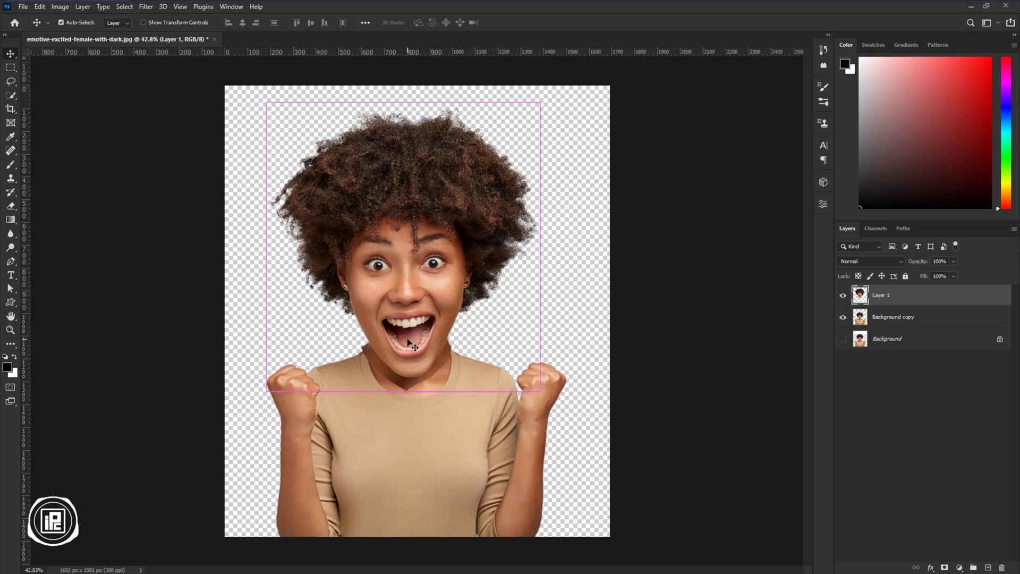
key("ctrl+t")
left_click_drag(407, 101, 406, 97)
left_click(526, 23)
Open Liquify on the head layer and push the neck's right edge inward with a size 91 Forward Warp brush
left_click(146, 6)
left_click(159, 109)
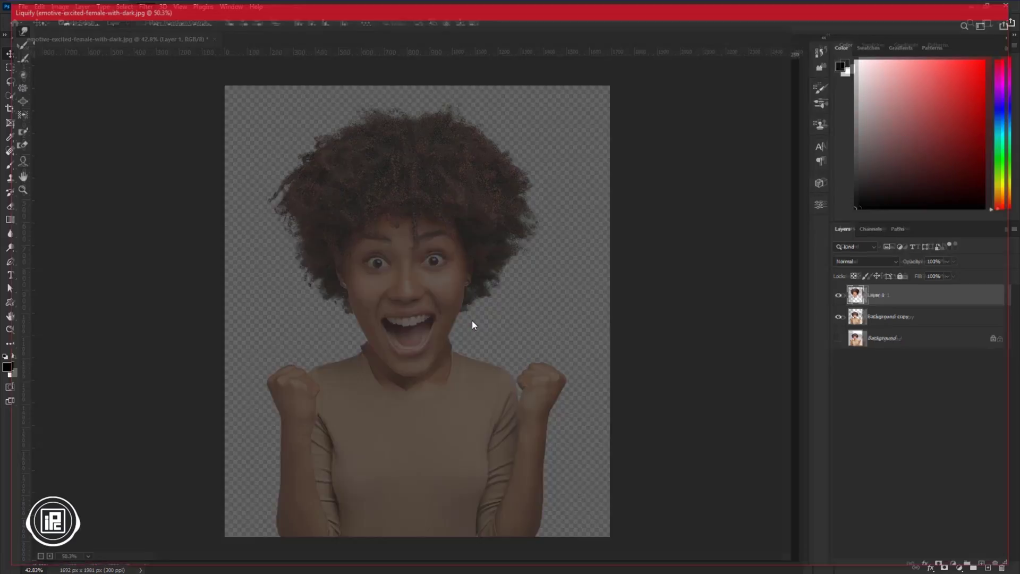
scroll(453, 390, "up", 3)
key("bracketleft")
key("bracketleft")
key("bracketleft")
key("bracketleft")
key("bracketleft")
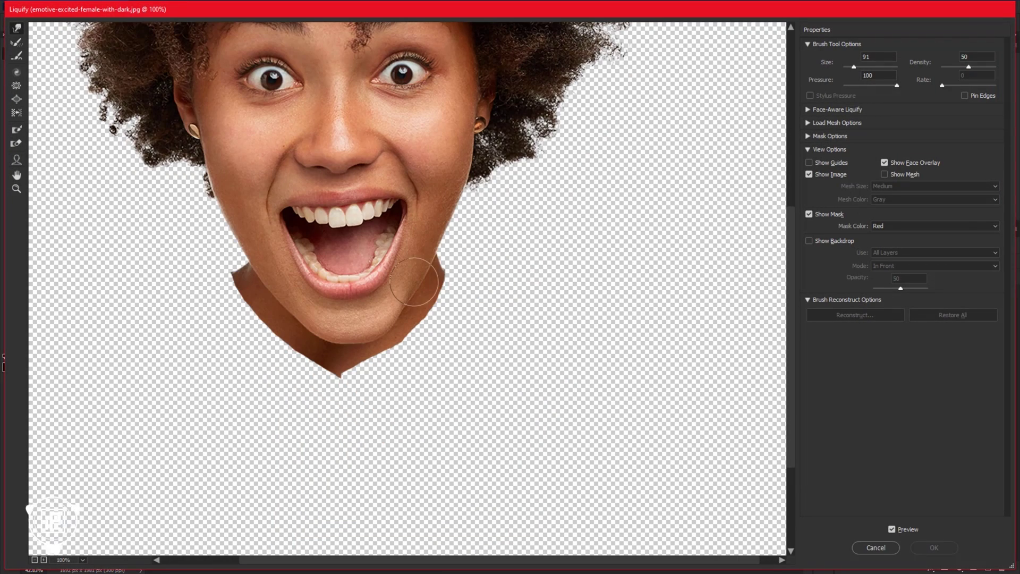
mouse_move(465, 272)
left_mouse_down()
mouse_move(503, 233)
mouse_move(533, 283)
mouse_move(501, 254)
mouse_move(500, 240)
mouse_move(486, 262)
mouse_move(498, 296)
mouse_move(460, 330)
left_mouse_up()
Reduce the warp brush size to 50 and reshape the neck's right edge so it runs closely below the jaw
scroll(464, 266, "up", 2)
key("bracketleft")
key("bracketleft")
key("bracketleft")
key("bracketleft")
mouse_move(487, 233)
left_mouse_down()
mouse_move(498, 265)
mouse_move(470, 343)
mouse_move(444, 360)
left_mouse_up()
left_click_drag(463, 296, 432, 389)
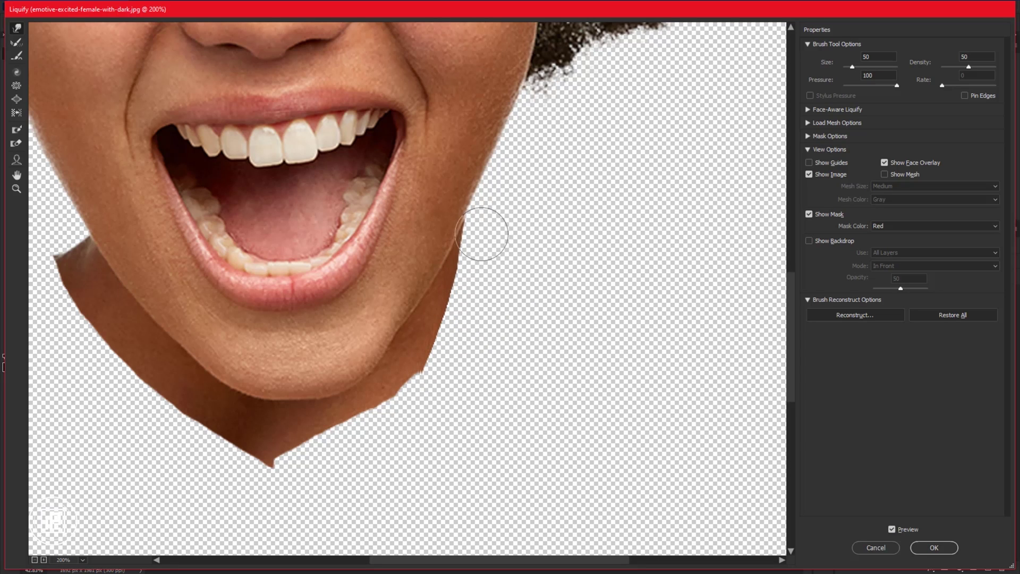
left_click_drag(487, 246, 465, 287)
Push the neck's left edge inward below the jaw and apply the Liquify changes
left_click_drag(291, 385, 403, 339)
mouse_move(165, 213)
left_mouse_down()
mouse_move(203, 261)
mouse_move(162, 231)
mouse_move(188, 220)
mouse_move(207, 269)
left_mouse_up()
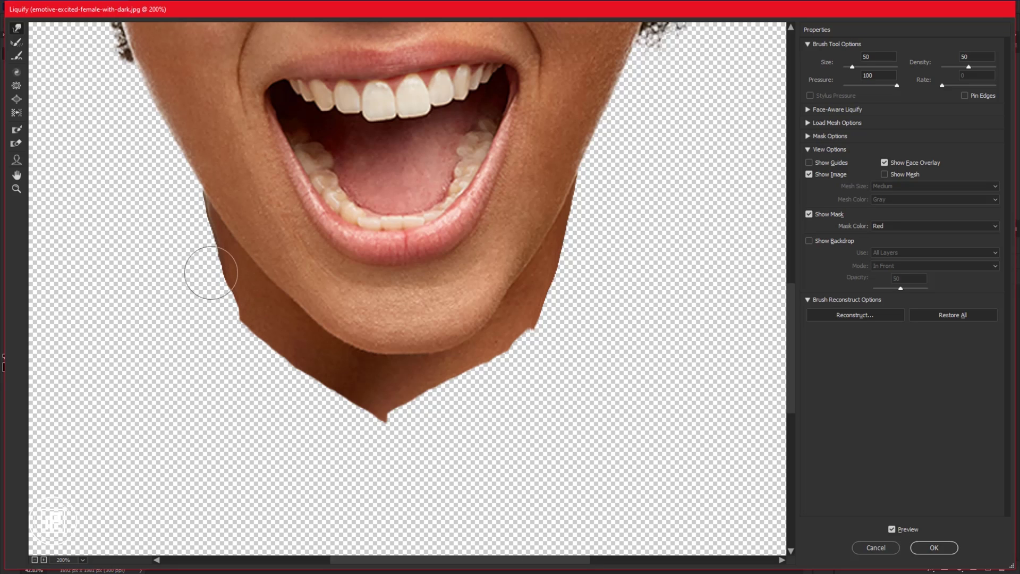
mouse_move(182, 216)
left_mouse_down()
mouse_move(206, 241)
mouse_move(202, 286)
mouse_move(215, 273)
mouse_move(203, 331)
mouse_move(221, 317)
mouse_move(203, 301)
mouse_move(211, 262)
mouse_move(199, 257)
mouse_move(215, 267)
mouse_move(225, 318)
mouse_move(199, 235)
left_mouse_up()
left_click(935, 547)
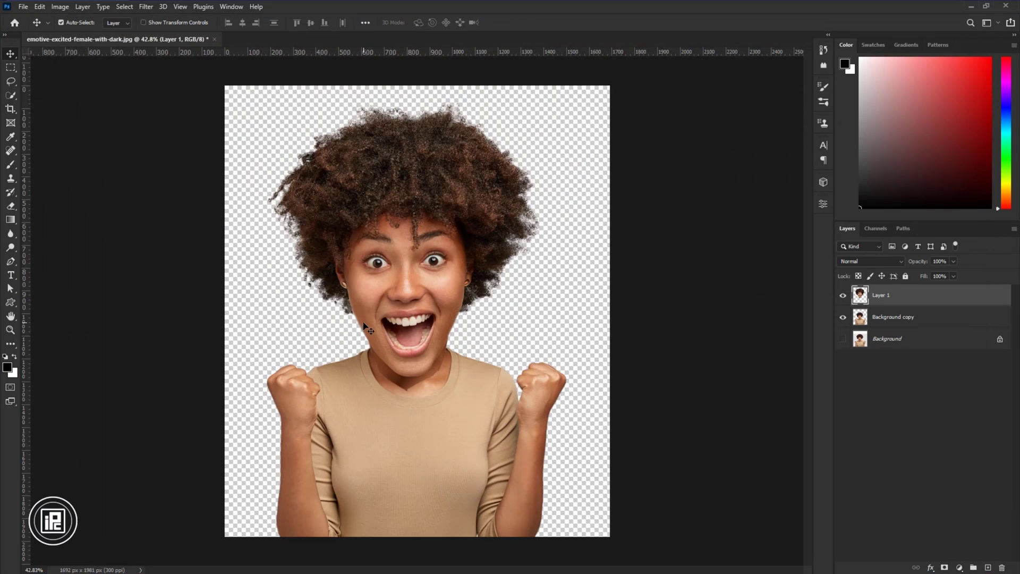
Nudge the enlarged head layer slightly upward on the neck
scroll(450, 394, "up", 3)
left_click_drag(404, 287, 404, 281)
scroll(409, 302, "down", 2)
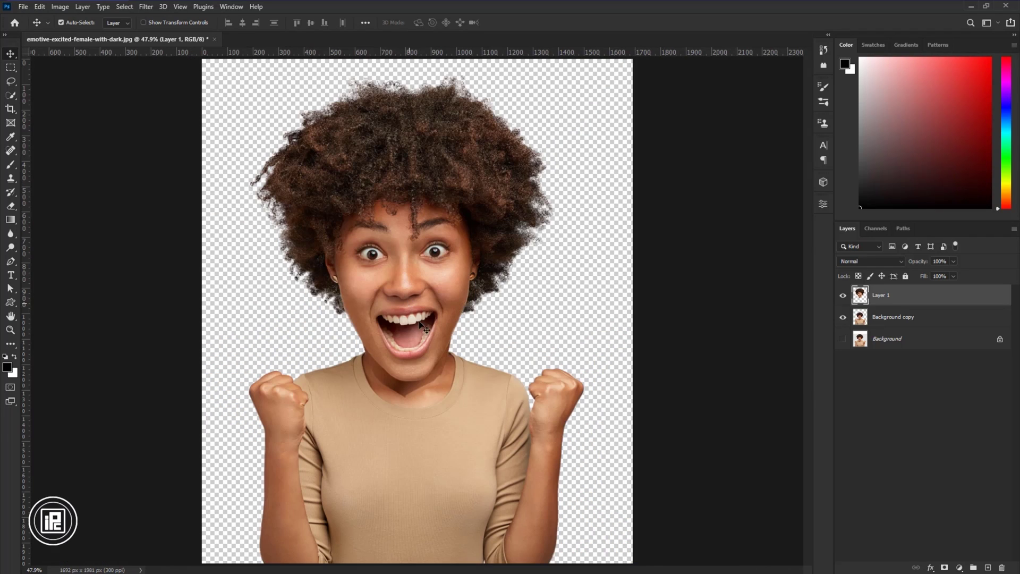
Add a layer mask to the enlarged head layer and ready the Soft Round brush at 0% hardness
scroll(426, 346, "up", 4)
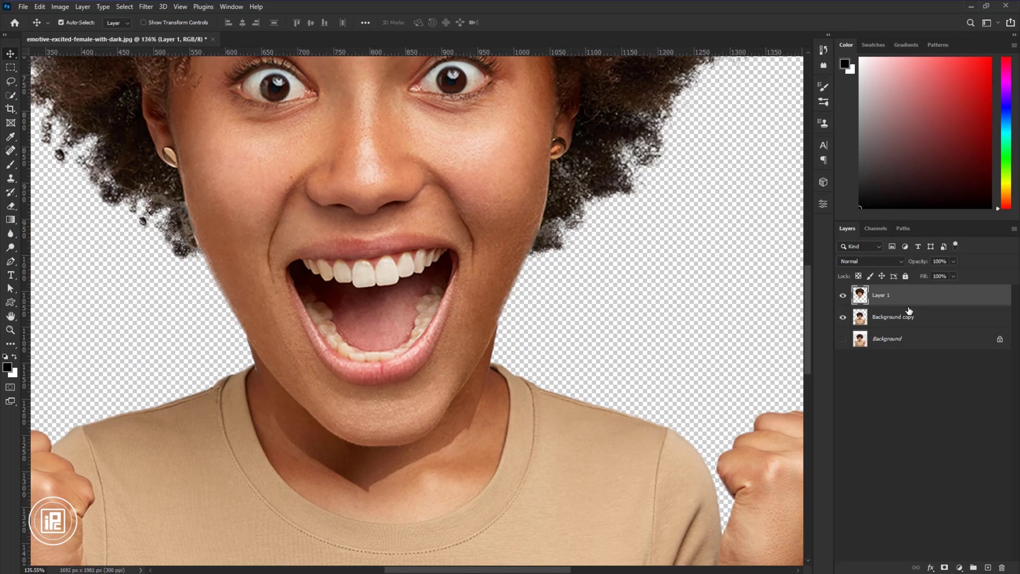
left_click(945, 567)
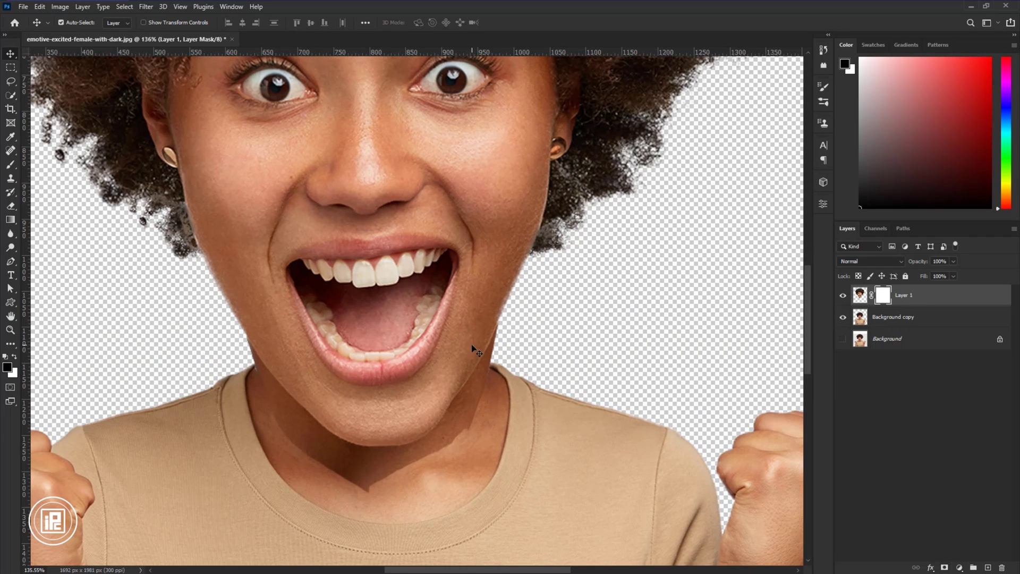
left_click(11, 164)
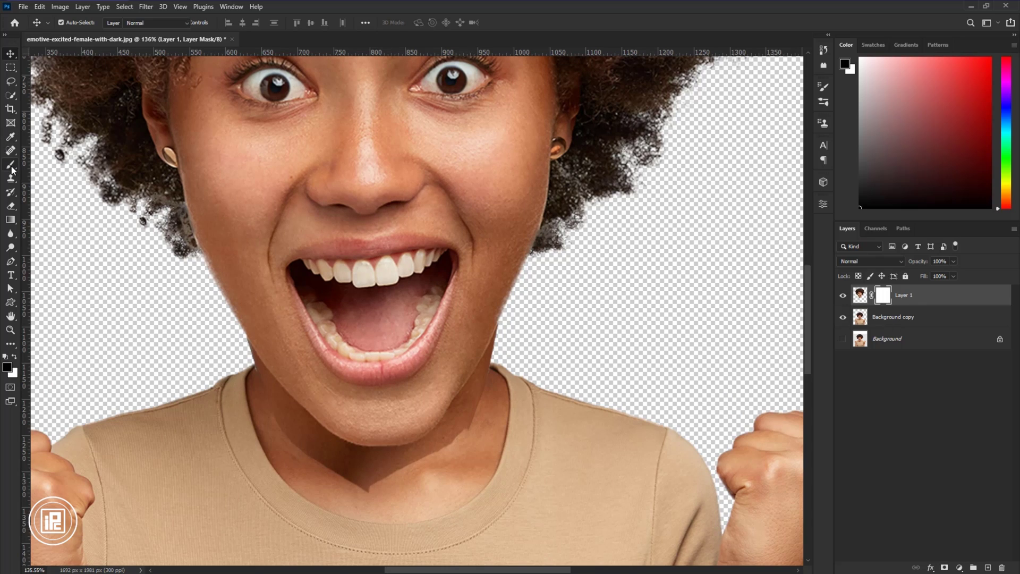
right_click(415, 295)
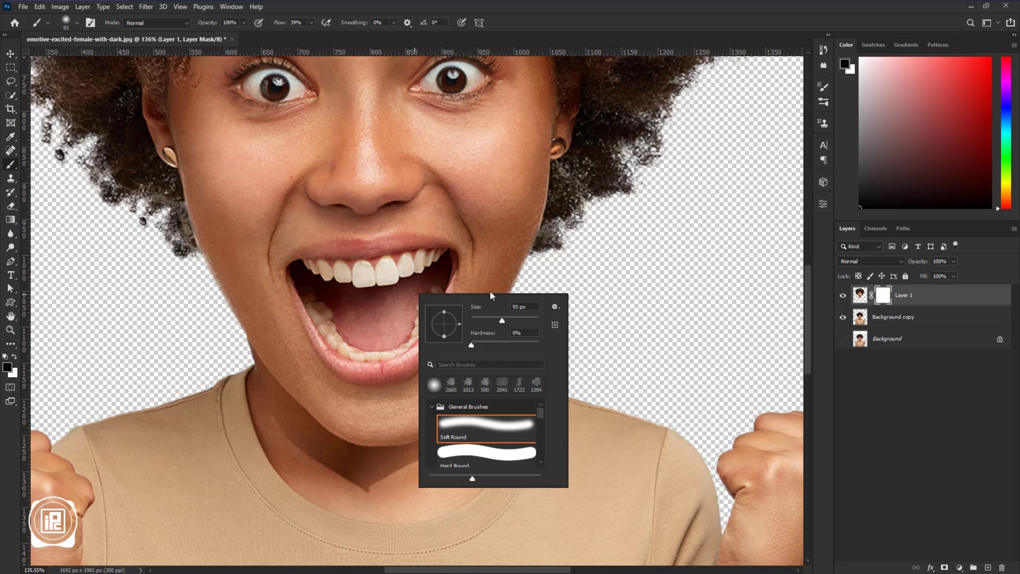
Open the brush settings and show the brush's Transfer options
left_click(825, 85)
left_click(825, 85)
left_click(825, 85)
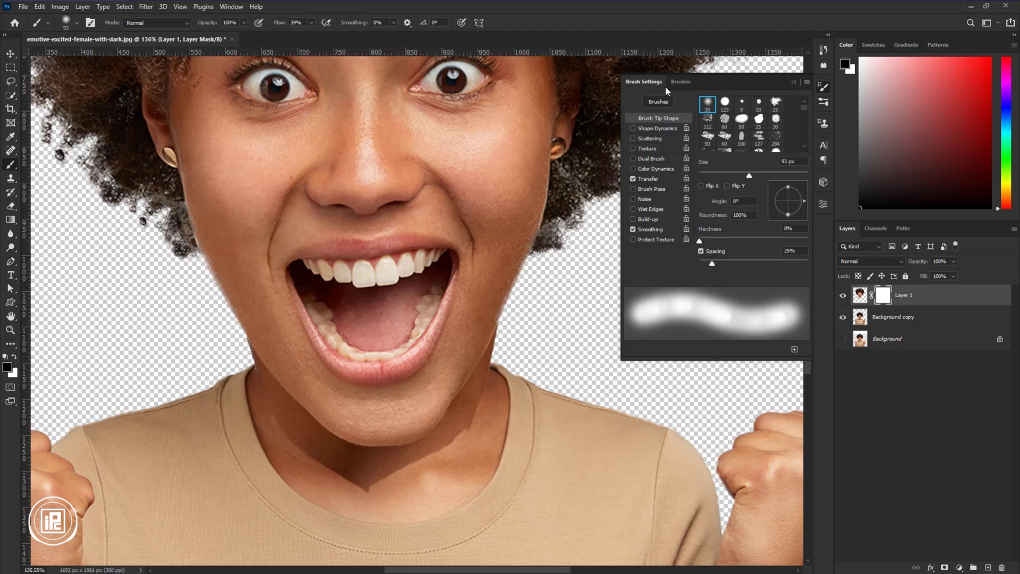
left_click(232, 7)
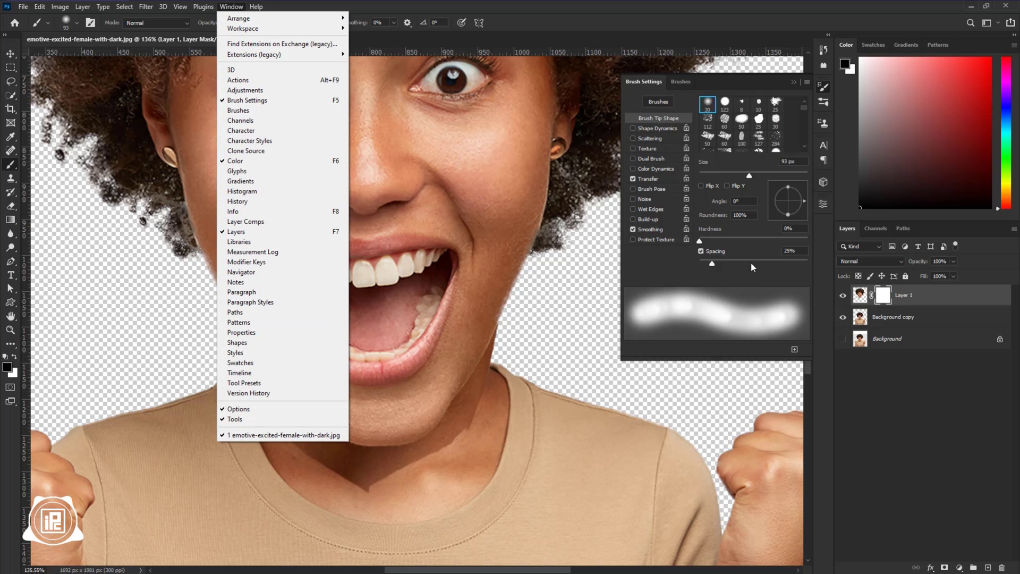
left_click(659, 190)
left_click(648, 179)
Reduce the soft brush to 27 px and mask out the hard seam on the neck's right side, inside the collar
scroll(468, 404, "up", 5)
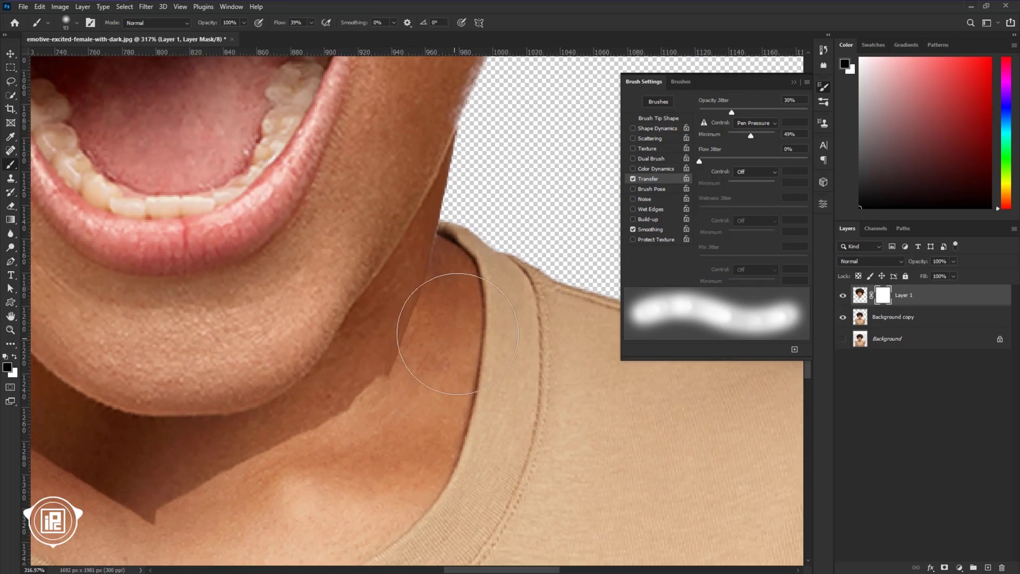
left_click_drag(455, 312, 400, 306)
left_click_drag(425, 273, 382, 388)
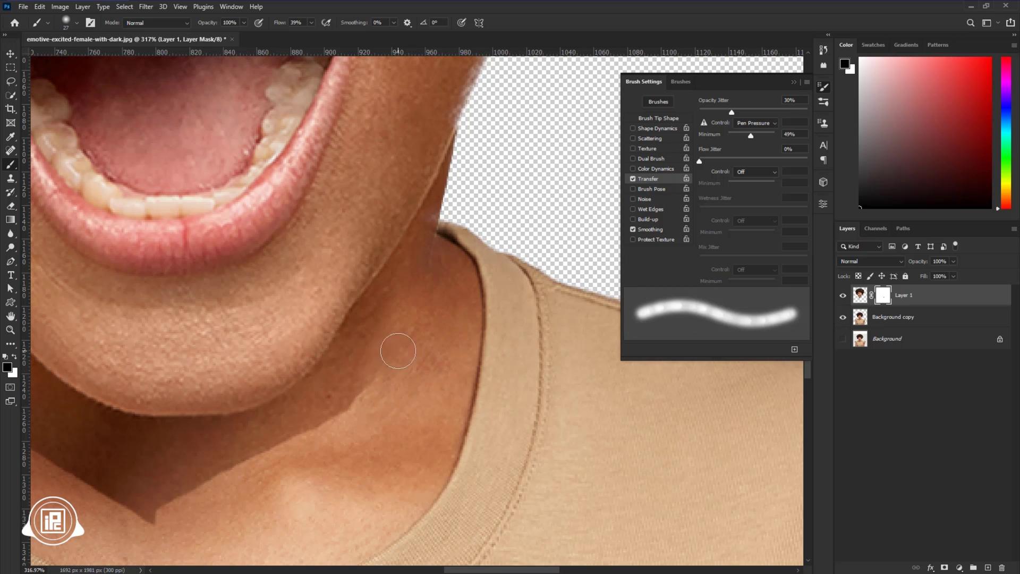
left_click_drag(338, 467, 426, 354)
left_click_drag(426, 354, 436, 362)
Paint black on the head layer's mask below the chin and across the lower neck to blend the shadow into the chest
left_click_drag(437, 314, 280, 387)
left_click_drag(428, 358, 535, 349)
left_click_drag(535, 348, 562, 365)
mouse_move(311, 380)
left_mouse_down()
mouse_move(276, 390)
mouse_move(414, 451)
left_mouse_up()
left_click_drag(253, 292, 481, 456)
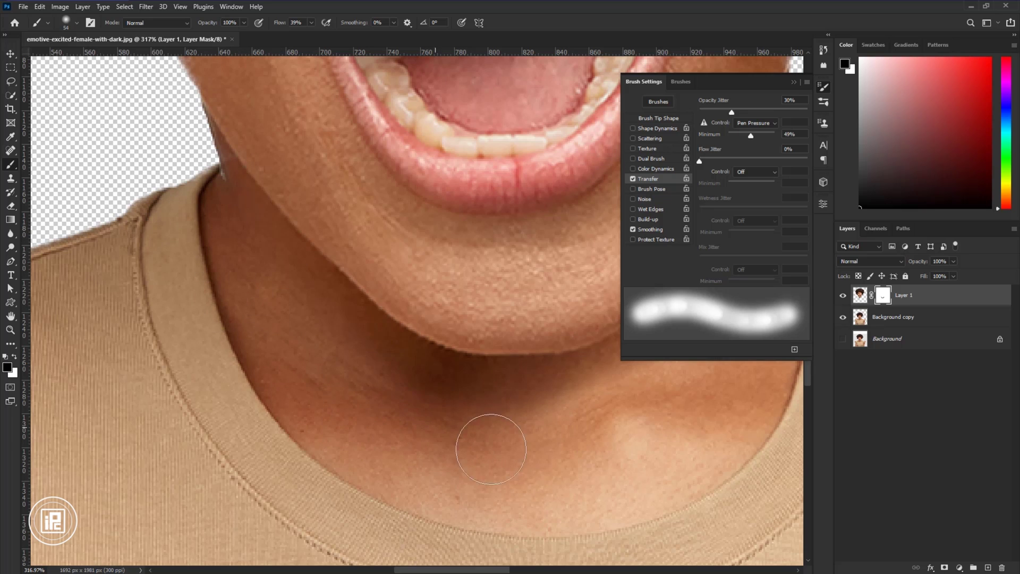
left_click_drag(281, 349, 228, 382)
left_click_drag(597, 489, 496, 463)
scroll(497, 462, "down", 2)
left_click_drag(595, 264, 457, 335)
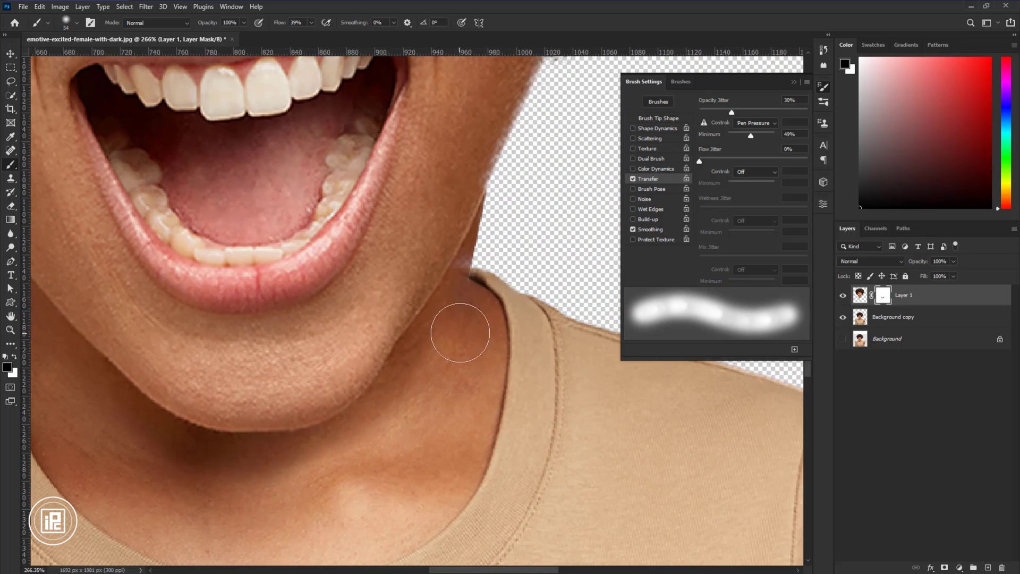
Clean up the mask where the neck meets the collar on both sides with a smaller brush, and close the brush settings
left_click_drag(471, 293, 452, 293)
scroll(482, 294, "up", 3, "alt")
key("bracketleft")
key("bracketleft")
key("x")
key("x")
scroll(455, 342, "down", 4, "alt")
mouse_move(64, 312)
left_mouse_down()
mouse_move(257, 364)
mouse_move(241, 330)
left_mouse_up()
scroll(257, 364, "up", 4, "alt")
key("x")
key("x")
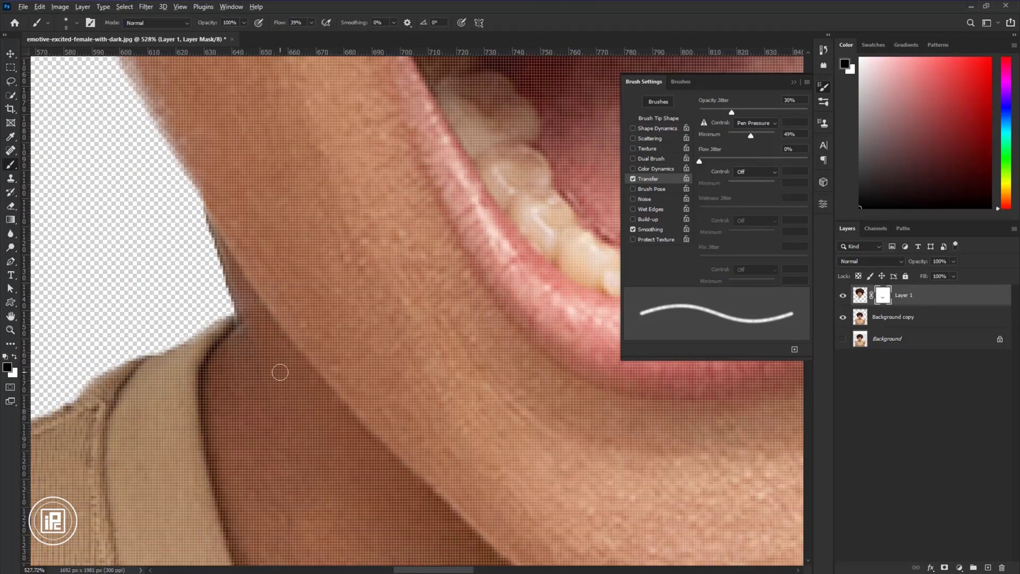
key("ctrl+0")
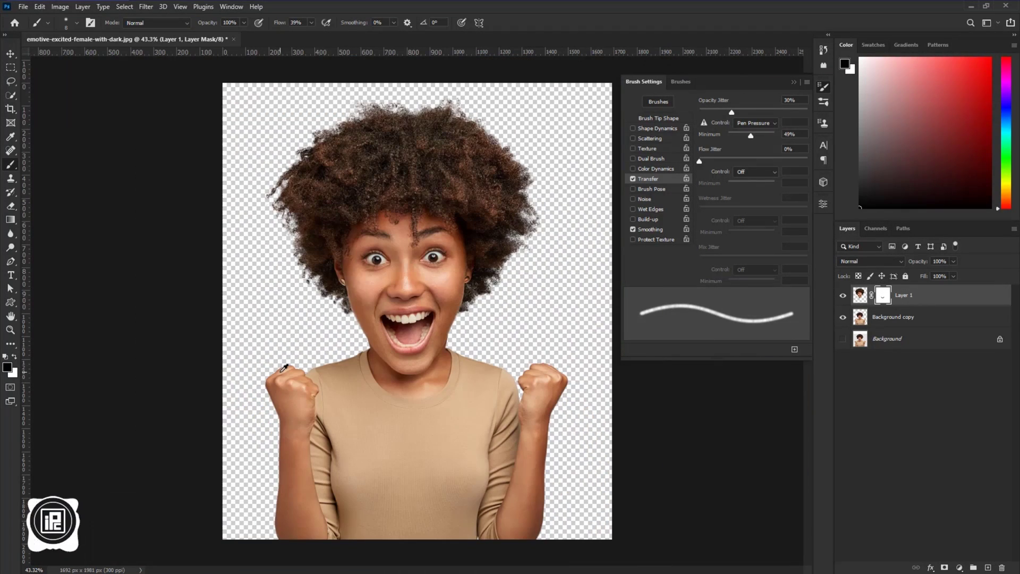
left_click(793, 82)
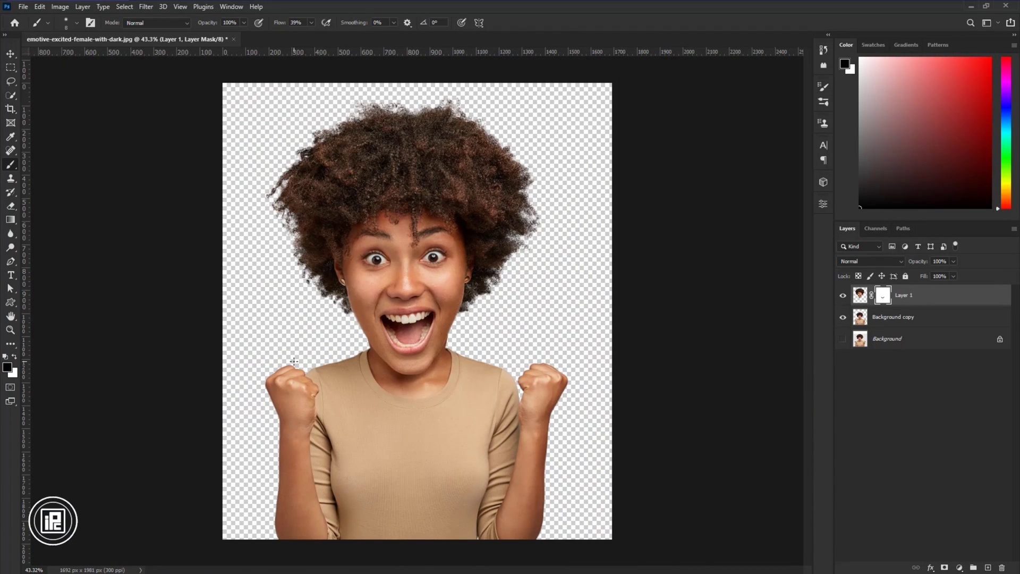
Combine Layer 1 and Background copy into one smart object
left_click(922, 320, "shift")
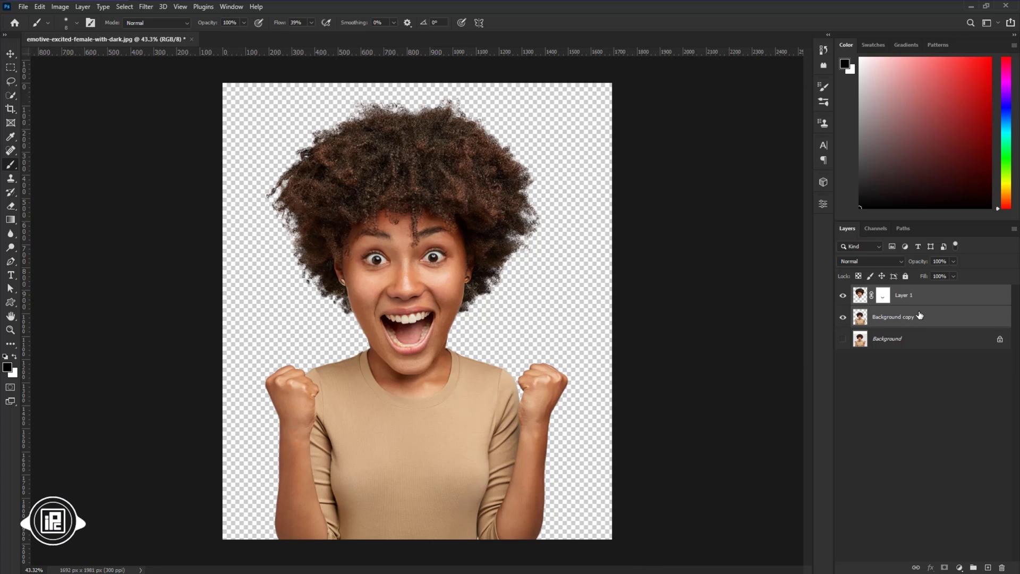
right_click(930, 303)
left_click(853, 272)
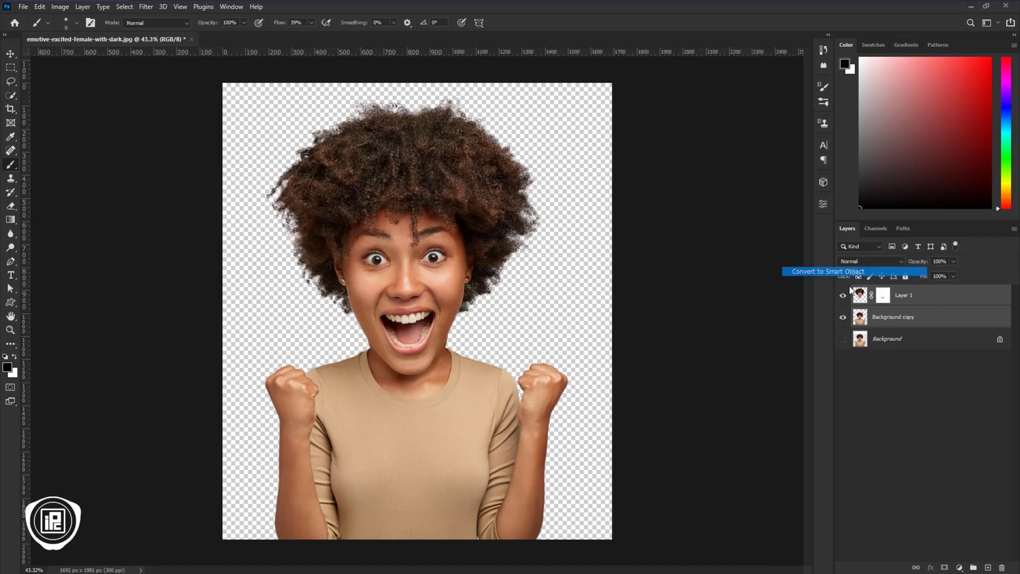
scroll(547, 348, "down", 2)
scroll(415, 338, "up", 3)
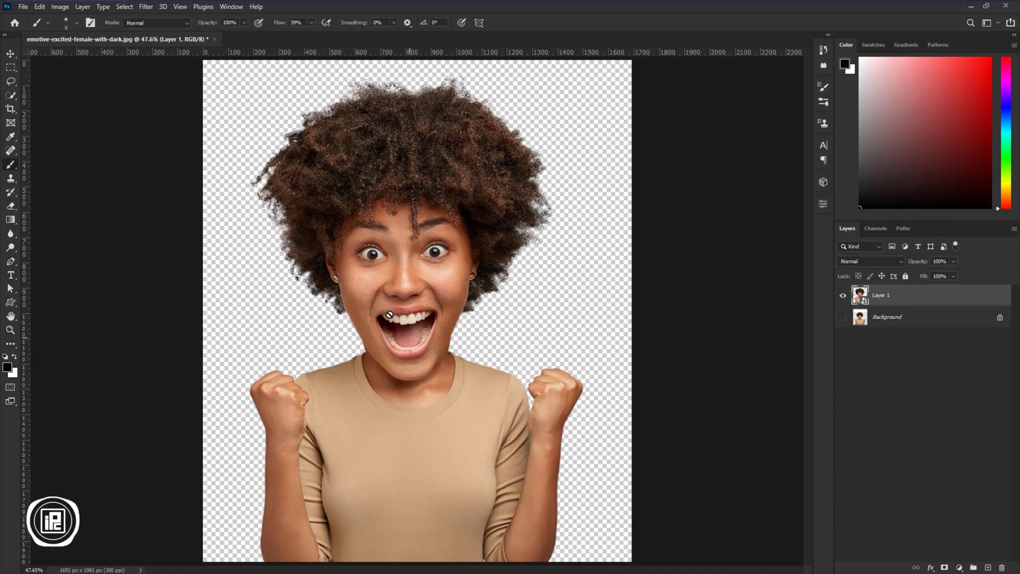
Add a white (ffffff) Solid Color fill layer directly above the Background layer
left_click(9, 57)
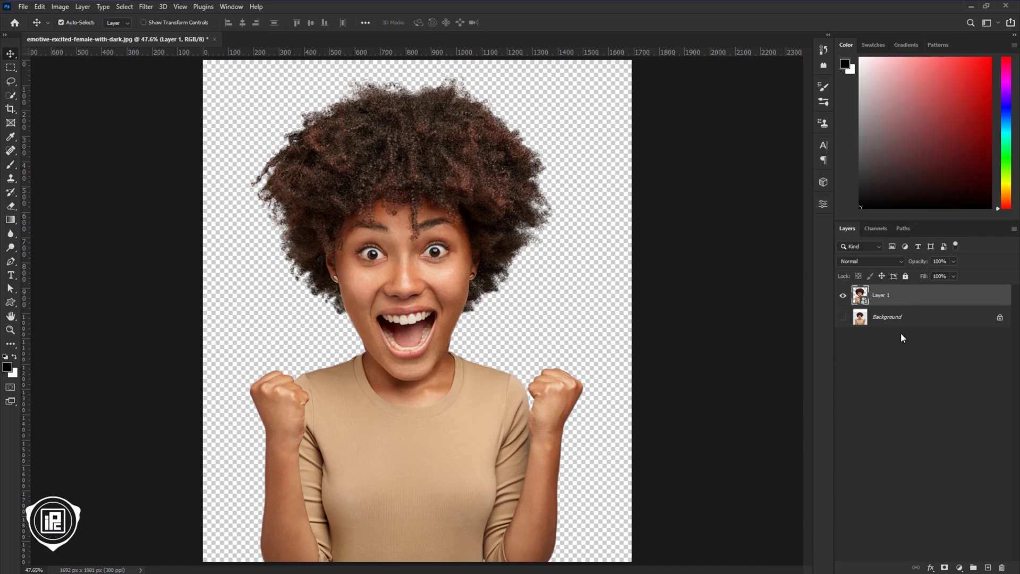
left_click(903, 318)
left_click(962, 568)
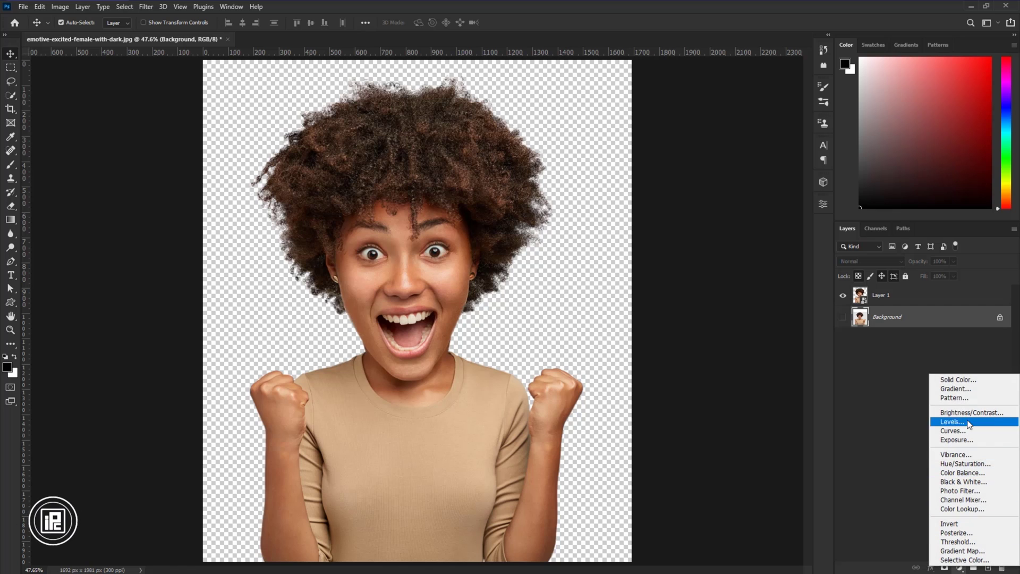
left_click(946, 381)
type("ffffff")
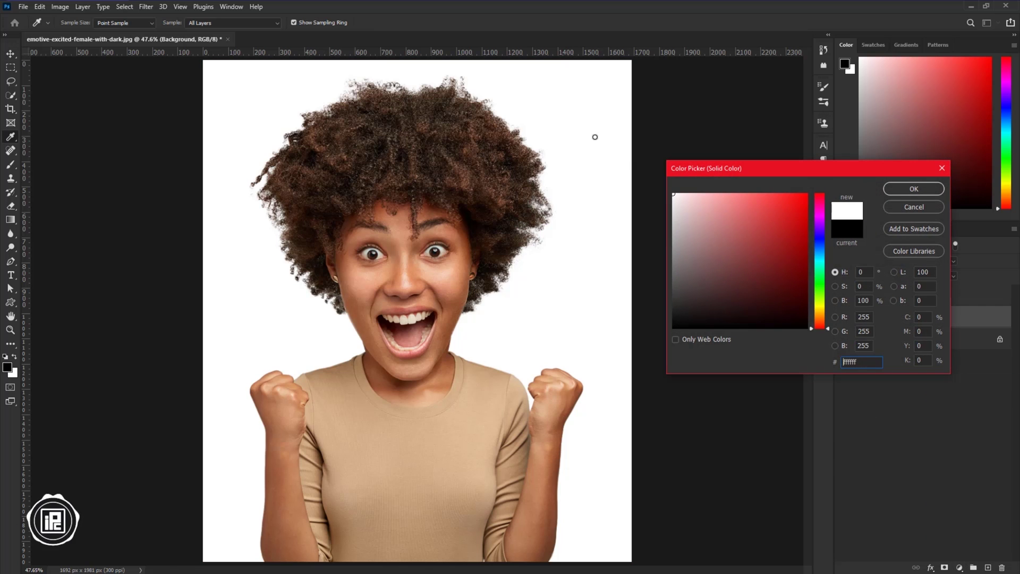
left_click(914, 190)
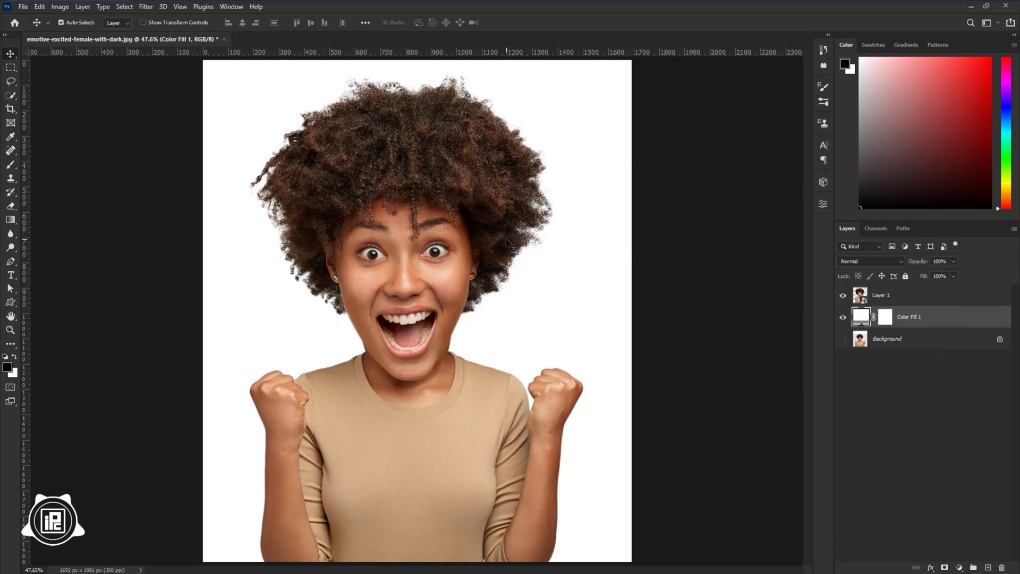
scroll(508, 243, "down", 2)
scroll(475, 266, "up", 1)
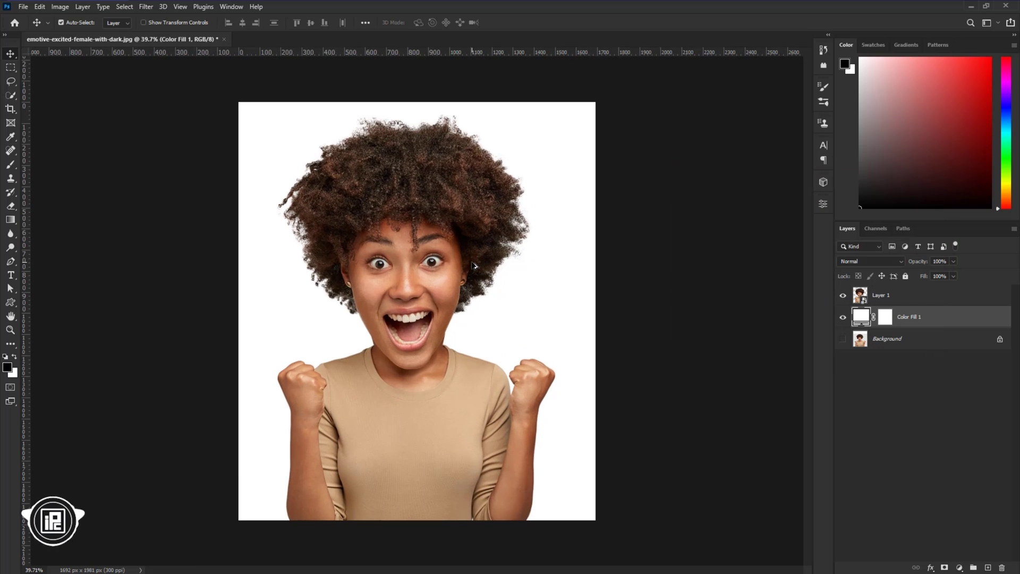
Duplicate the Layer 1 smart object and hide the duplicate
left_click(913, 295)
key("ctrl+j")
left_click(843, 295)
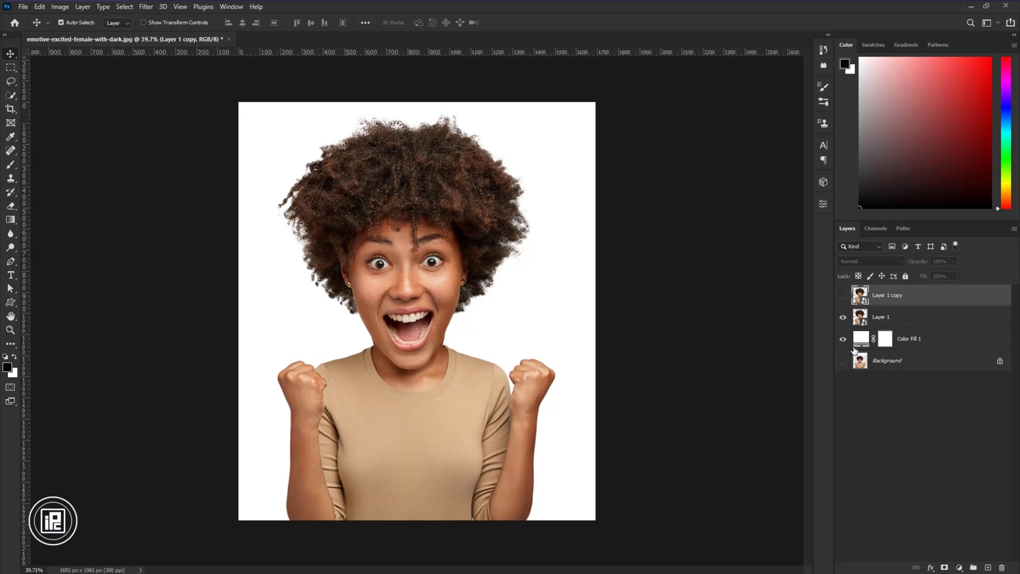
Open Liquify on Layer 1 and set Eye Size and Eye Height to 100 for both eyes, with Eye Widths of 33 and 13
left_click(909, 317)
left_click(146, 6)
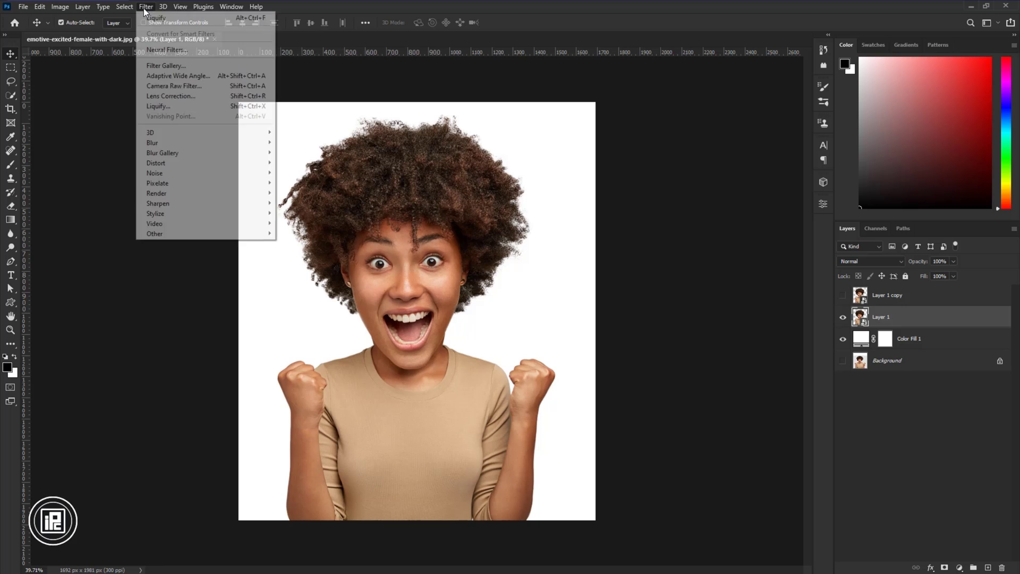
left_click(180, 106)
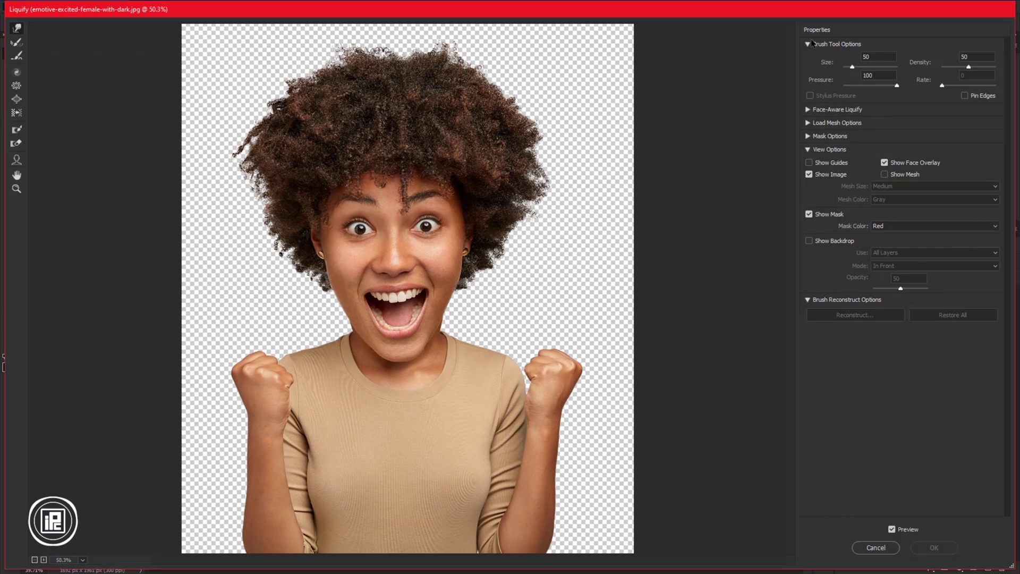
left_click(808, 110)
left_click(817, 141)
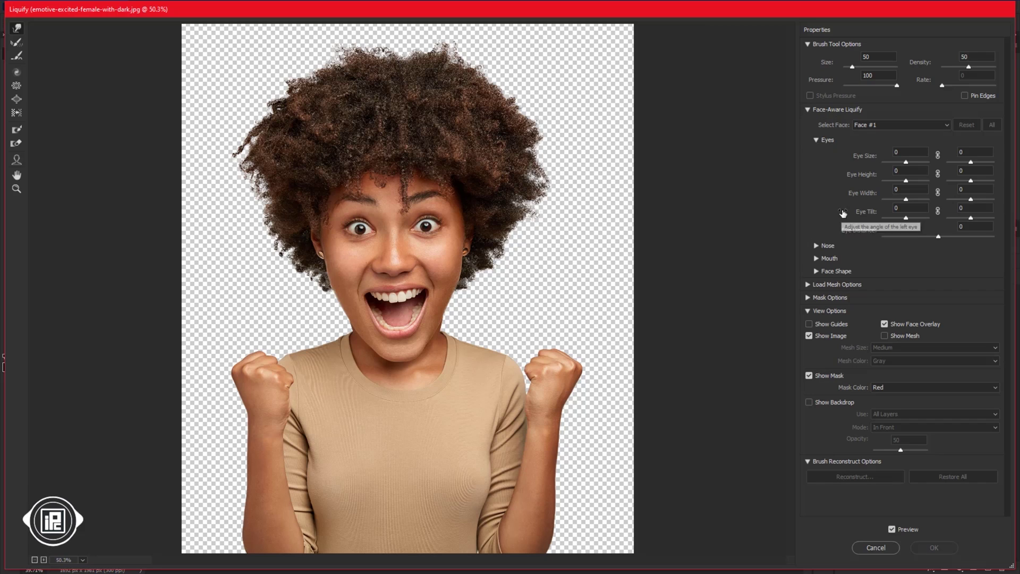
left_click_drag(906, 163, 995, 161)
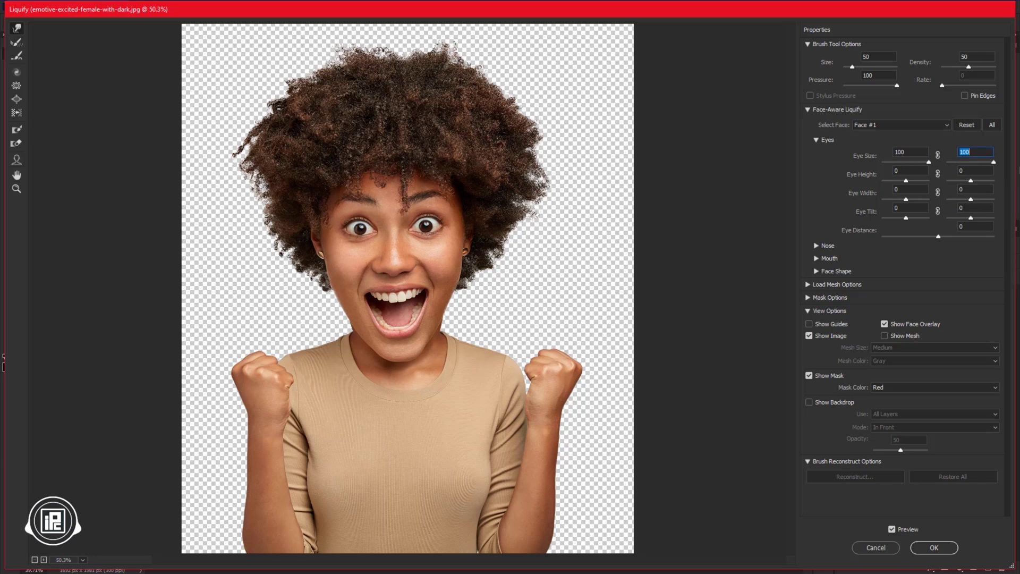
left_click_drag(906, 180, 978, 200)
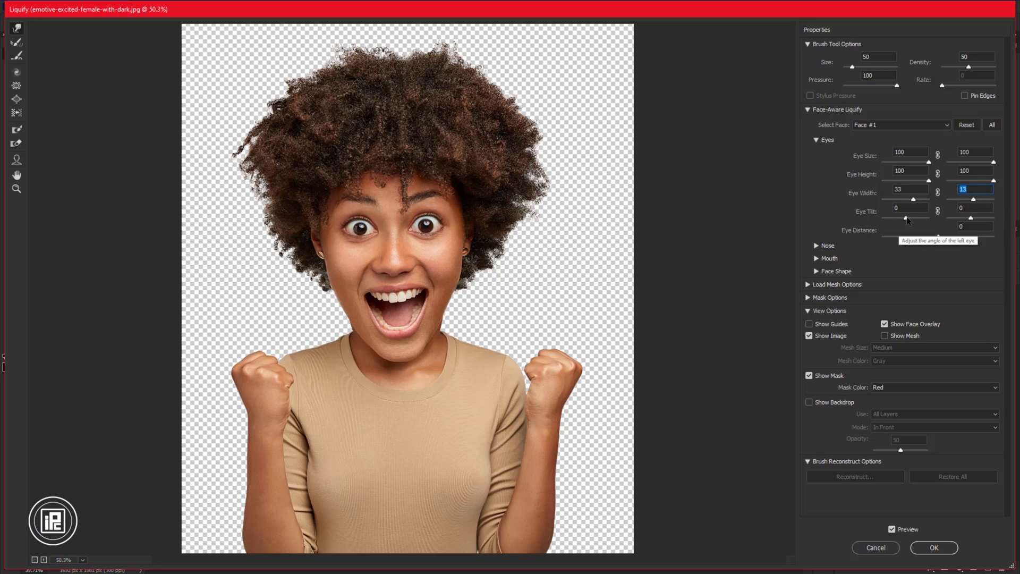
Adjust the Nose Height and increase the Nose Width in Face-Aware Liquify
left_click(816, 140)
left_click(816, 153)
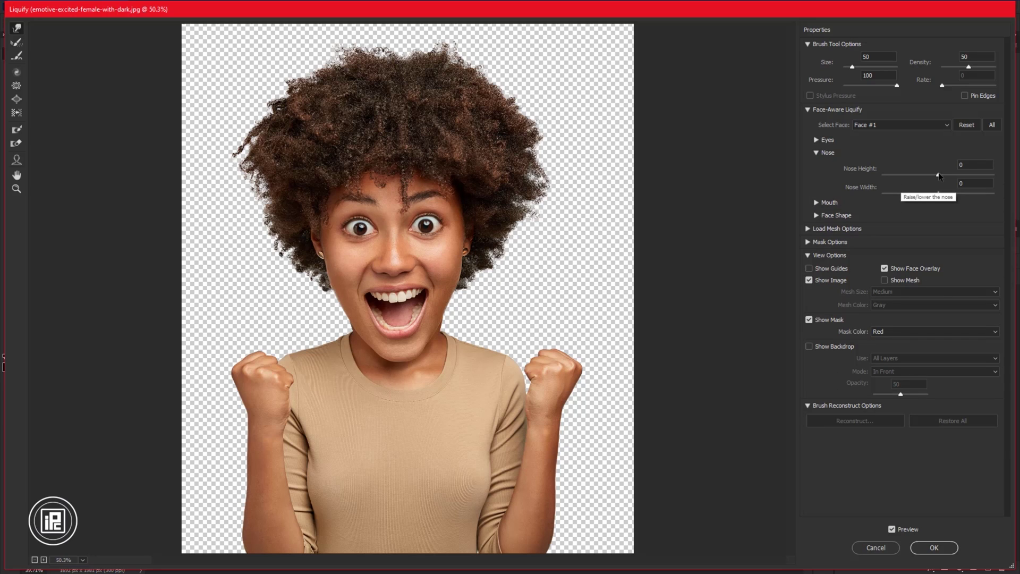
left_click_drag(938, 174, 861, 195)
left_click_drag(939, 192, 982, 186)
Set Smile to 45, Upper Lip to 36, Lower Lip to 43 and Mouth Width to 14, and reduce the Mouth Height
left_click(817, 153)
left_click(817, 165)
left_click_drag(938, 187, 961, 225)
left_click_drag(939, 243, 907, 262)
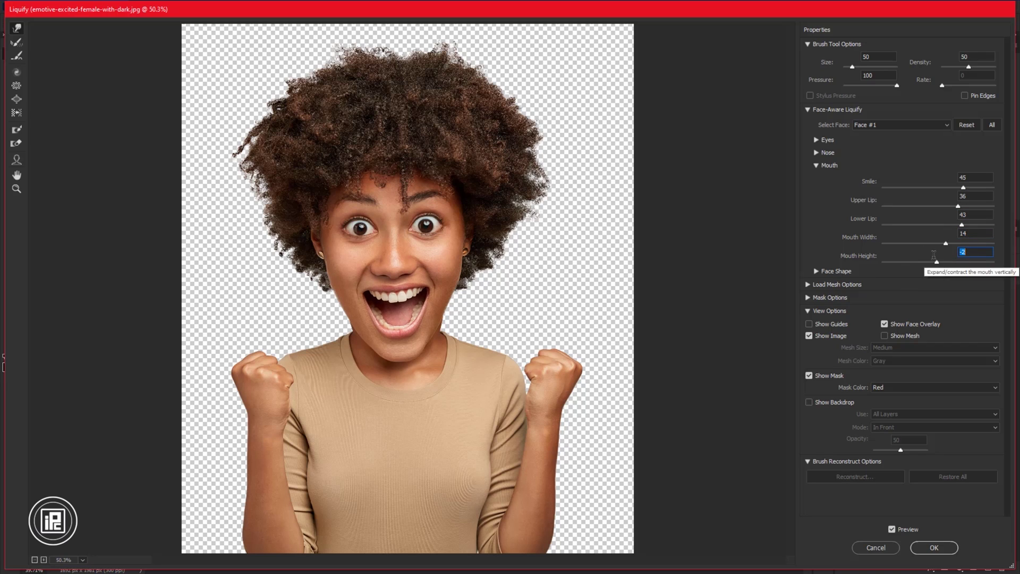
Shape the face with Forehead 33, Chin Height 85, Jawline -89 and Face Width 100
left_click(823, 166)
left_click(825, 178)
left_click_drag(939, 201, 993, 255)
left_click_drag(895, 237, 882, 237)
left_click(995, 256)
left_click_drag(948, 200, 985, 218)
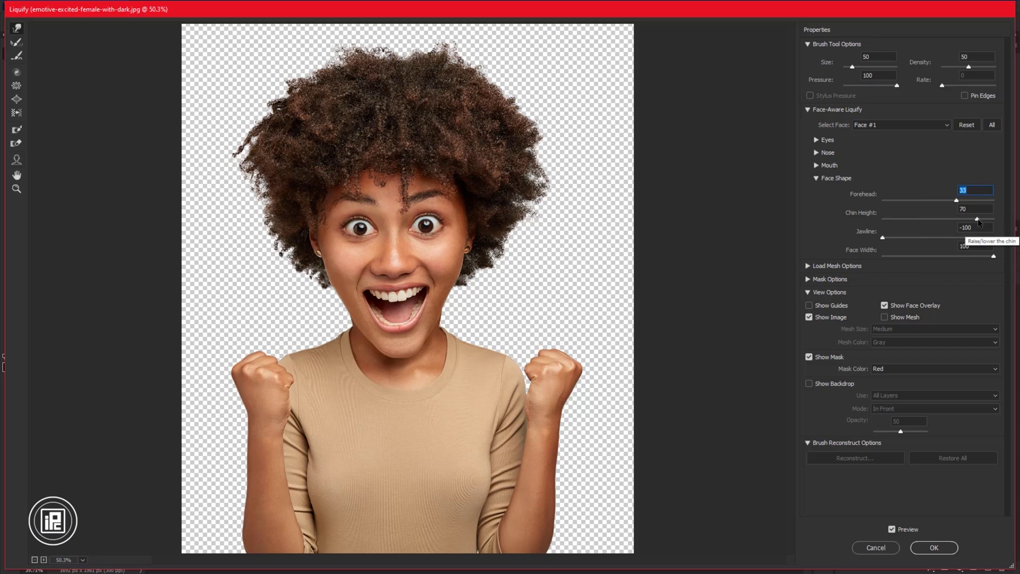
mouse_move(883, 237)
left_mouse_down()
mouse_move(914, 238)
mouse_move(889, 238)
left_mouse_up()
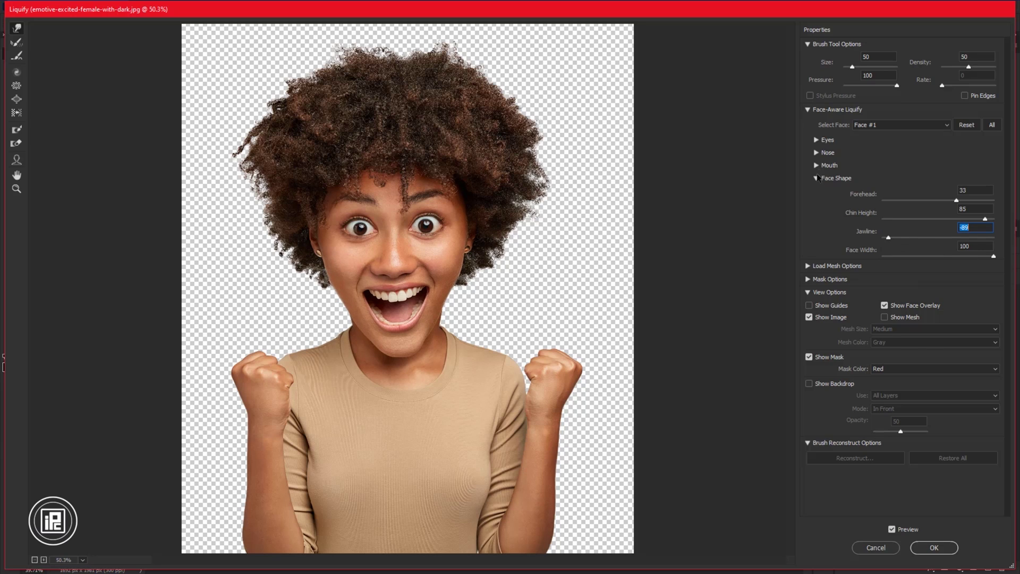
left_click(816, 178)
Enlarge both eyes using the Bloat tool at size 192 and apply the Liquify changes
left_click(16, 99)
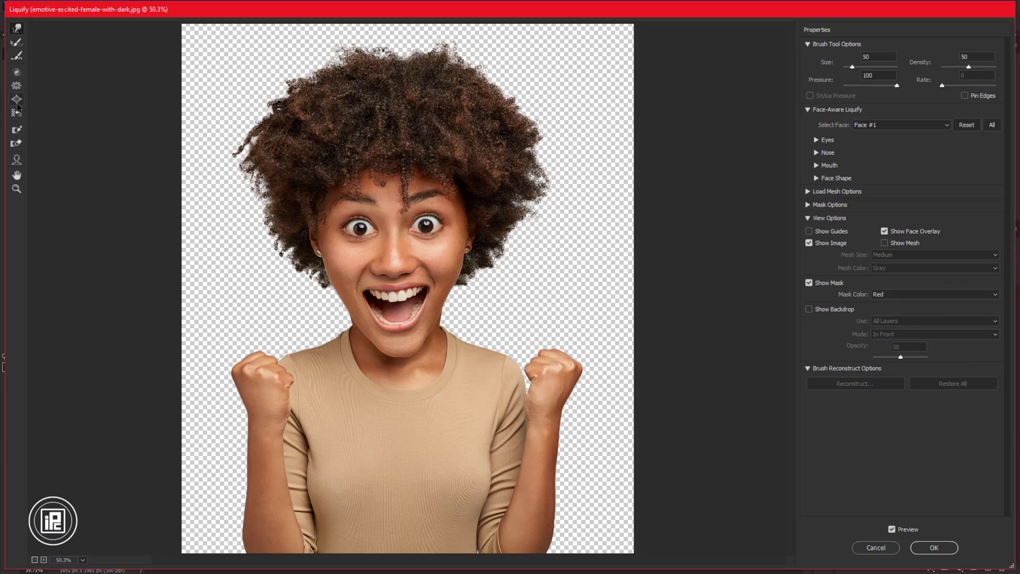
left_click(429, 234)
key("ctrl+z")
left_click(362, 234)
left_click(429, 236)
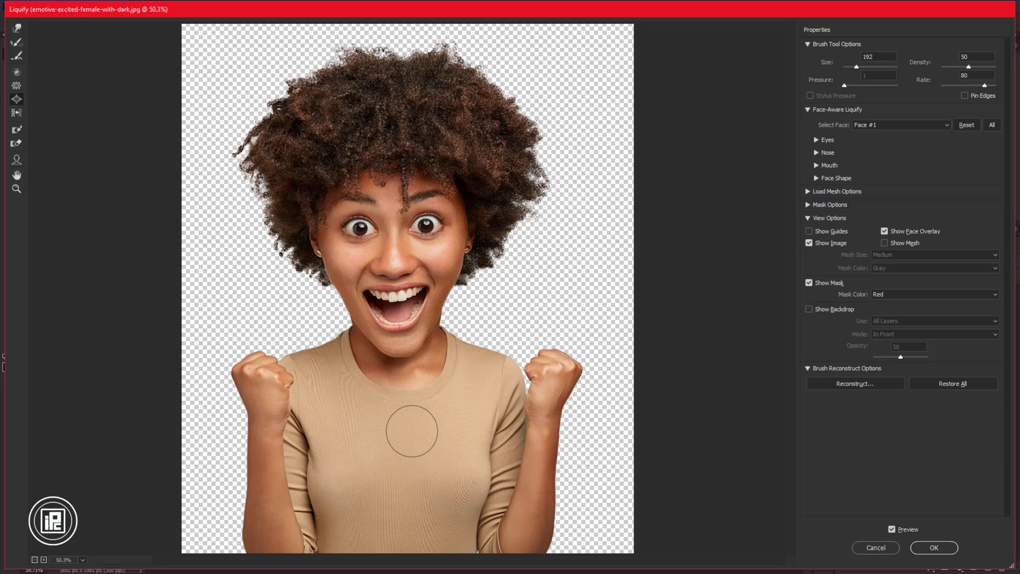
key("Return")
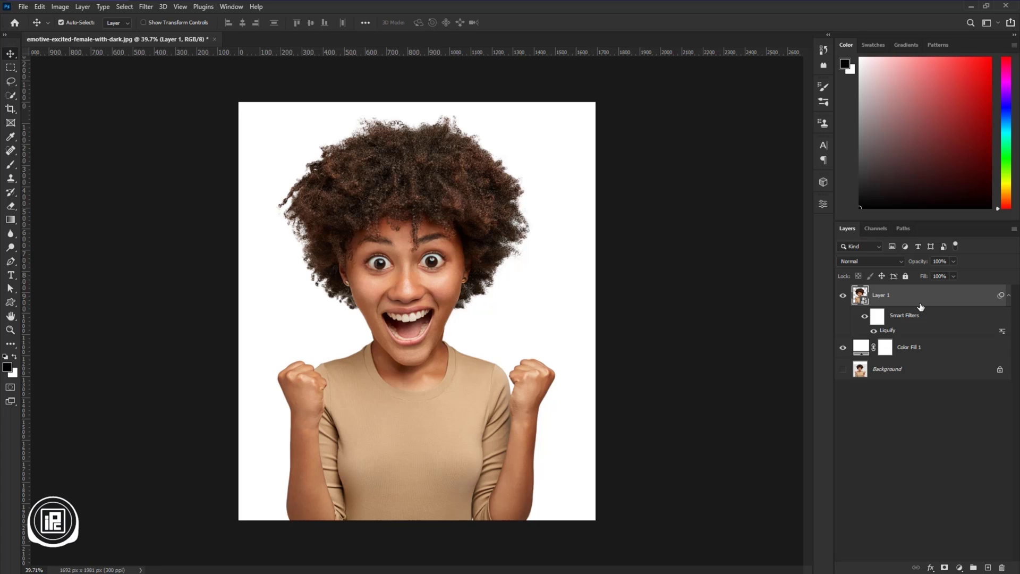
Apply the Oil Paint filter to Layer 1 with slightly reduced Stylization, Cleanliness 6.7, Scale 0.1, Bristle Detail 3.2 and Shine 0.2
left_click(150, 9)
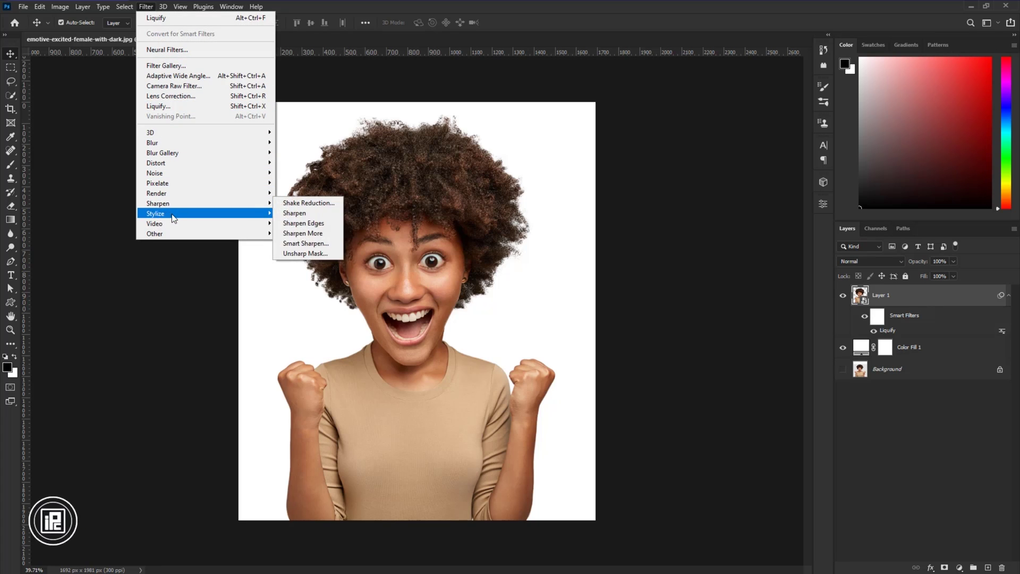
mouse_move(173, 218)
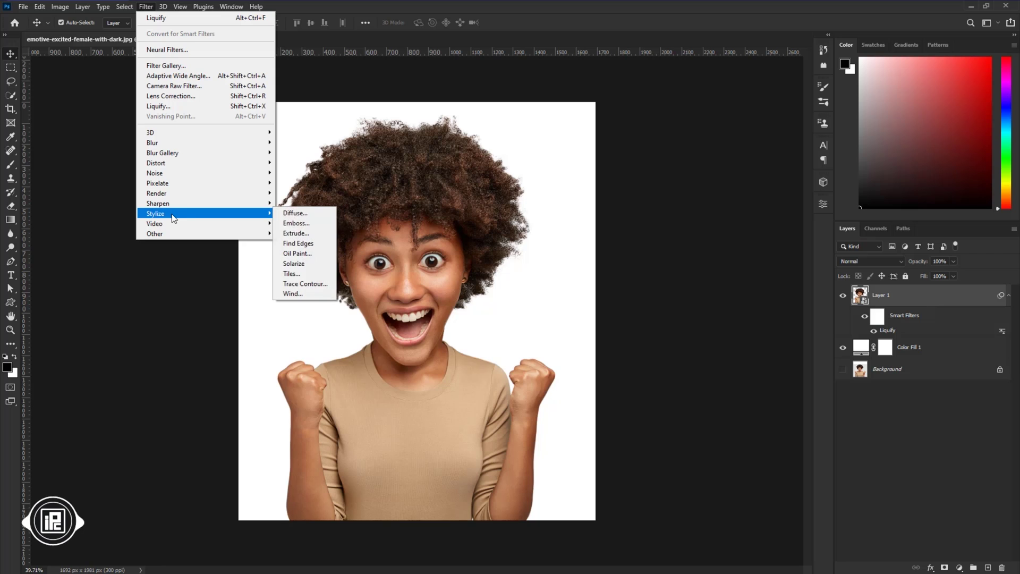
left_click(308, 253)
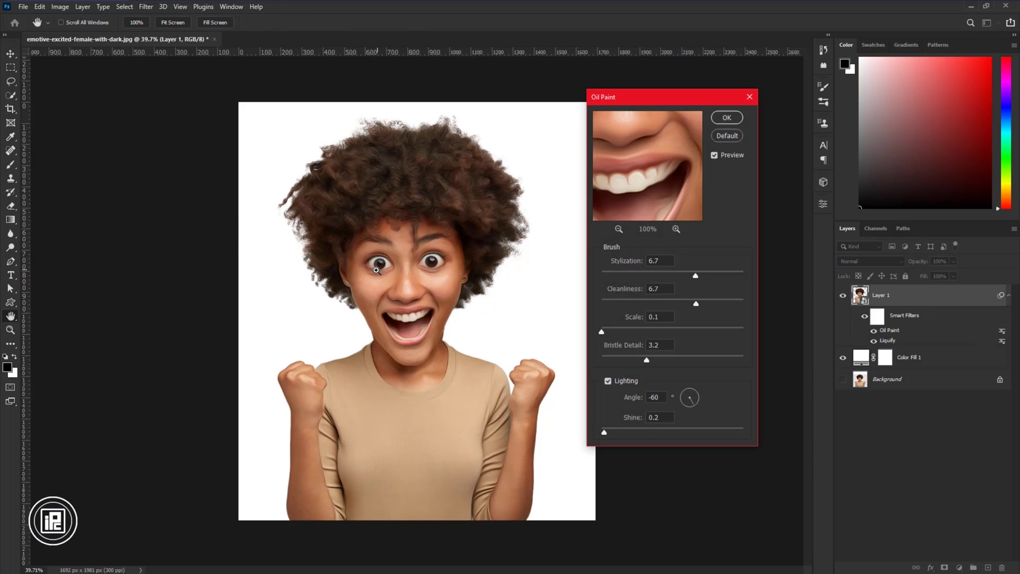
left_click(378, 270, "ctrl+space")
left_click(402, 286, "ctrl+space")
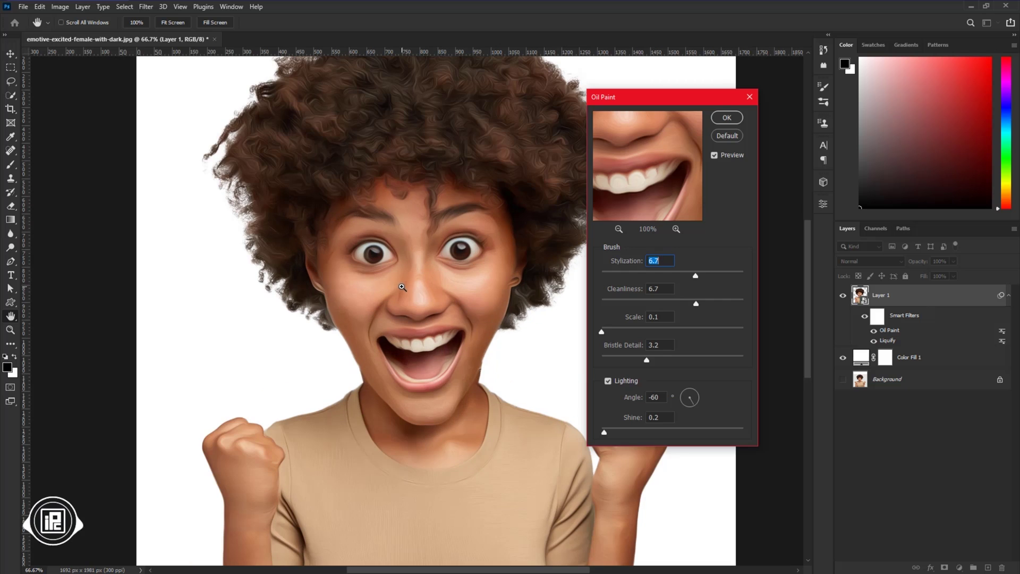
left_click(401, 288, "alt")
left_click_drag(445, 310, 410, 235)
left_click(684, 262)
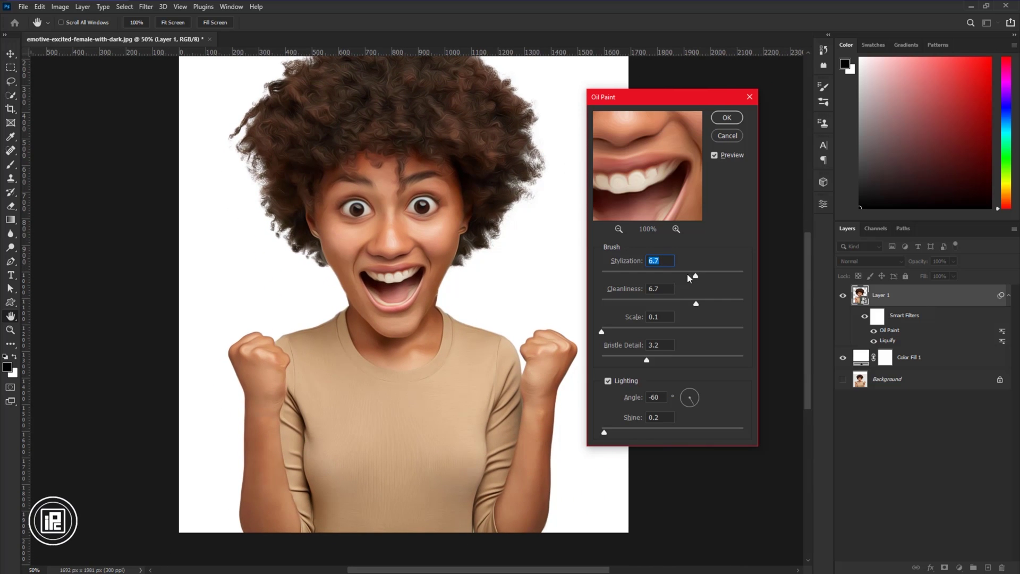
left_click_drag(655, 280, 687, 278)
left_click(649, 193)
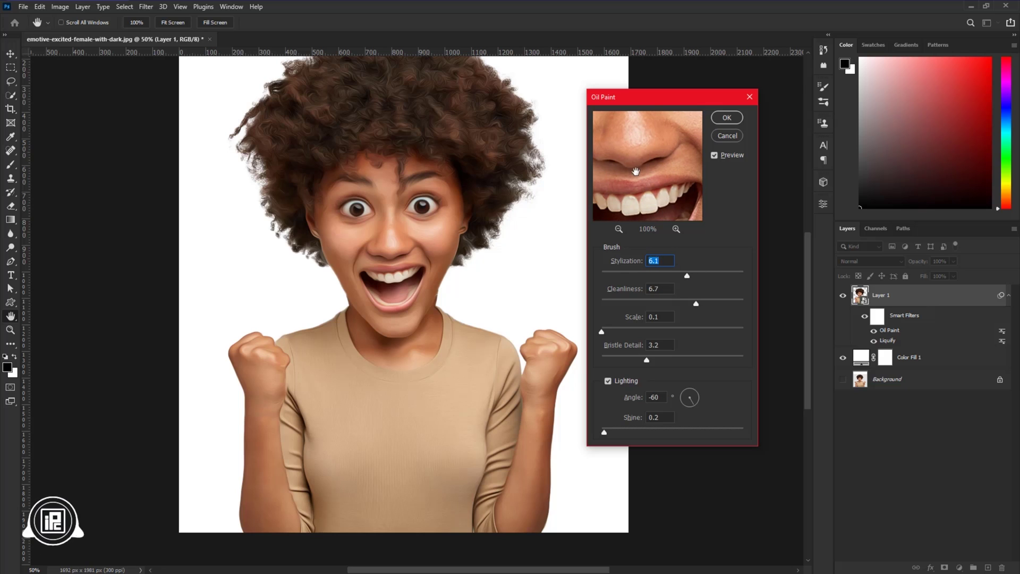
left_click_drag(633, 173, 650, 165)
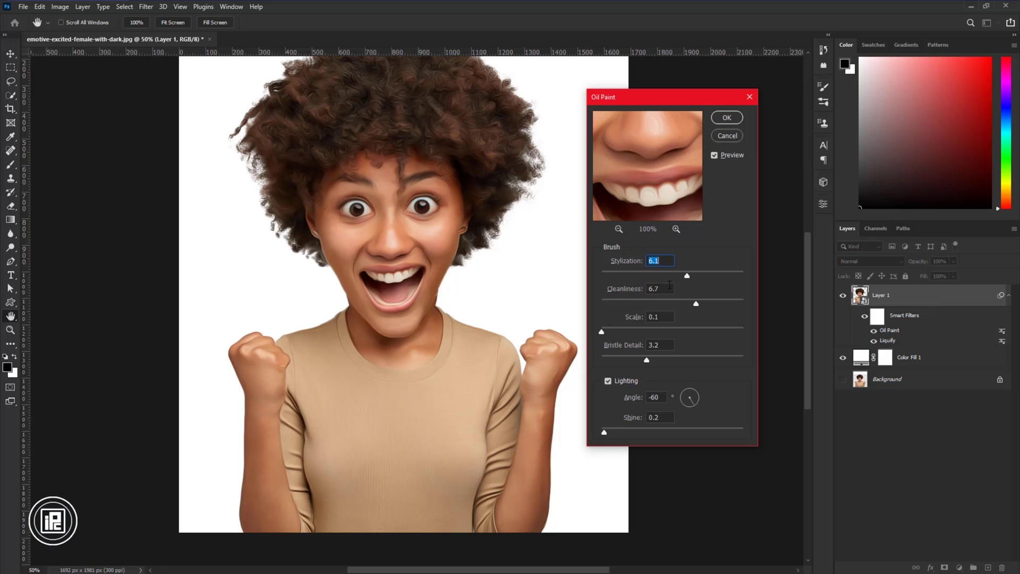
left_click_drag(687, 278, 691, 278)
left_click(727, 118)
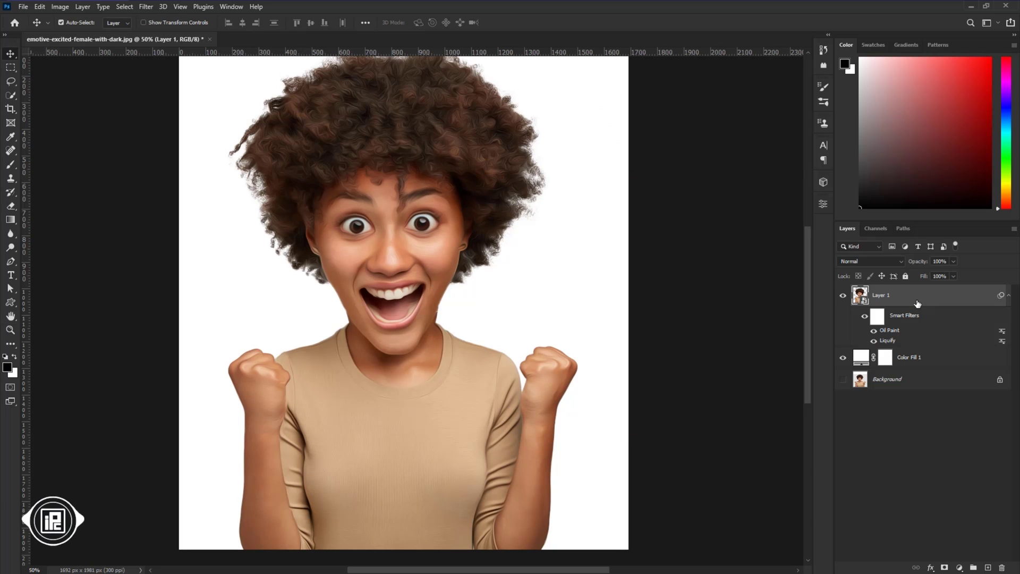
Duplicate Layer 1, hide the duplicate and make the original Layer 1 active
key("ctrl+j")
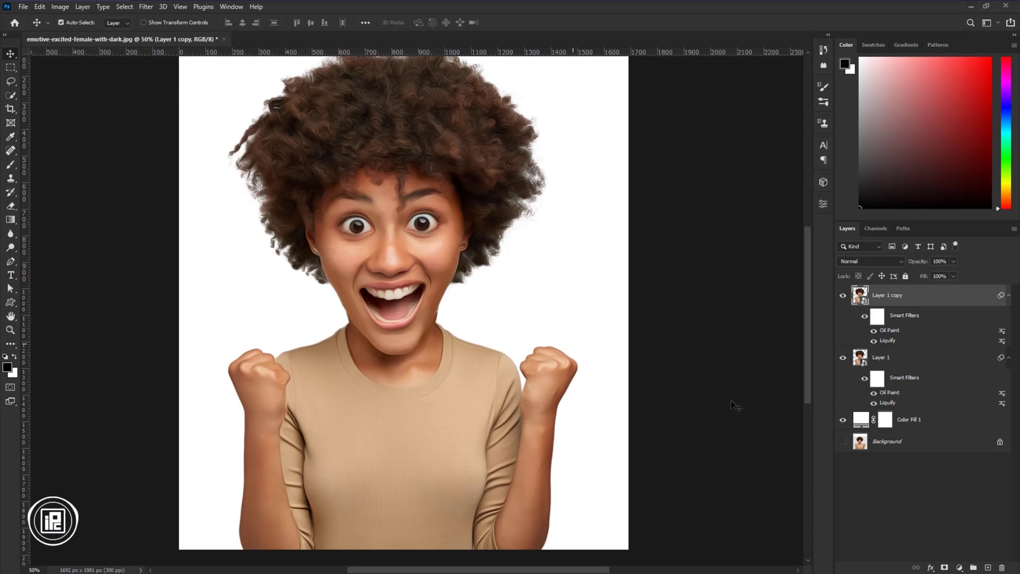
left_click(842, 296)
left_click(888, 359)
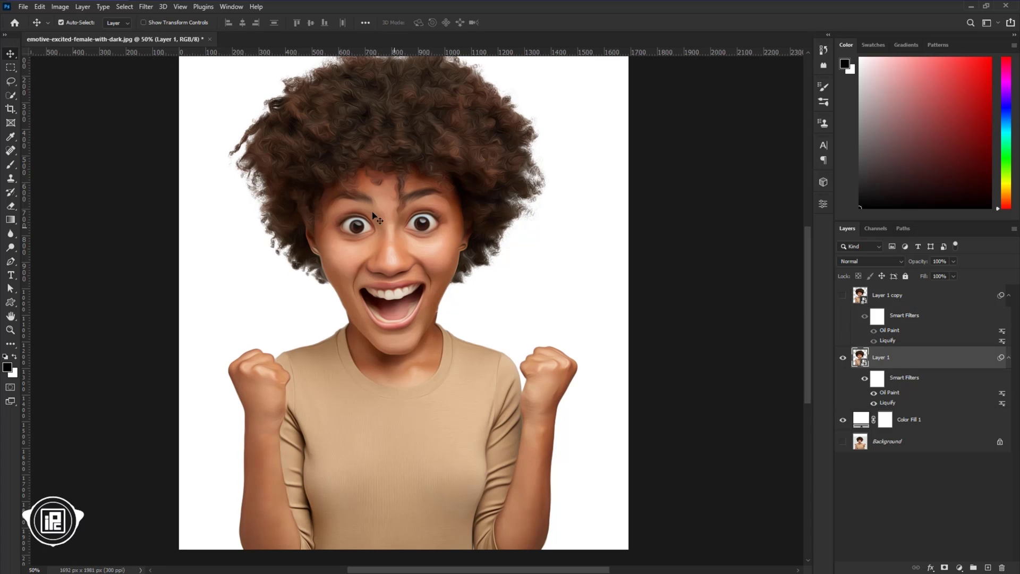
Sharpen Layer 1 with Unsharp Mask at Amount 125%, Radius 3.2 pixels and Threshold 0
left_click(146, 7)
mouse_move(192, 194)
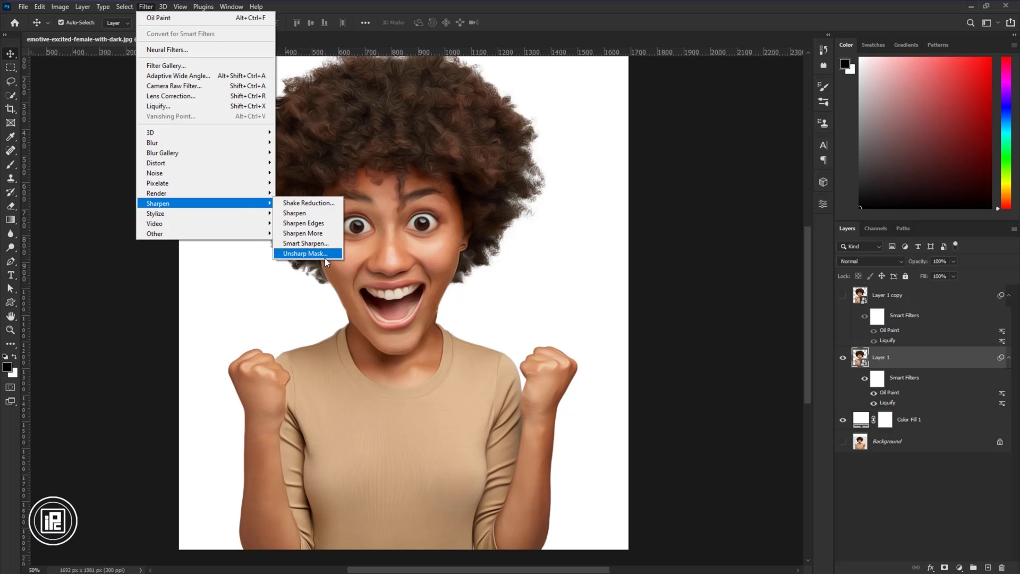
left_click(317, 254)
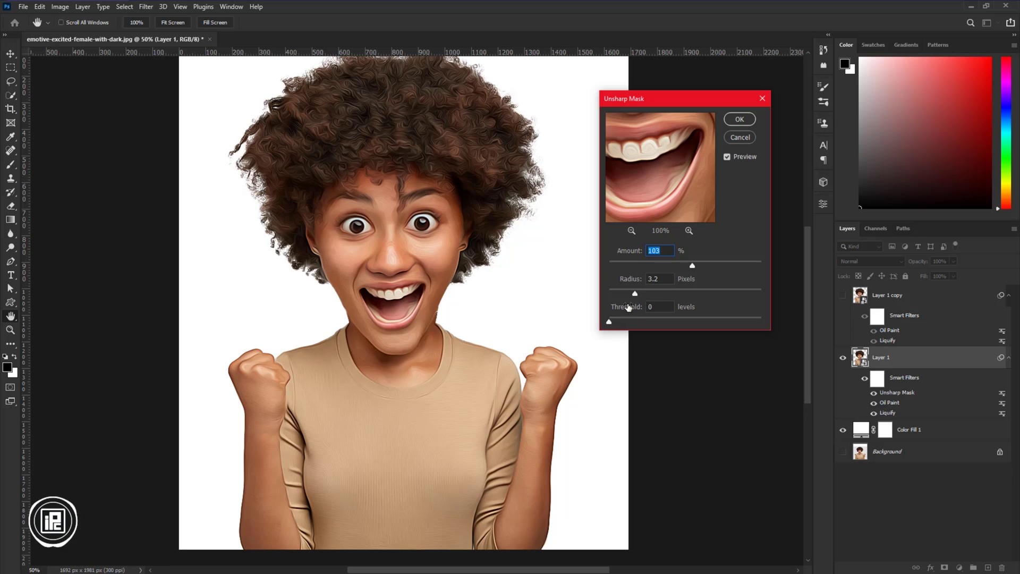
left_click_drag(692, 265, 703, 267)
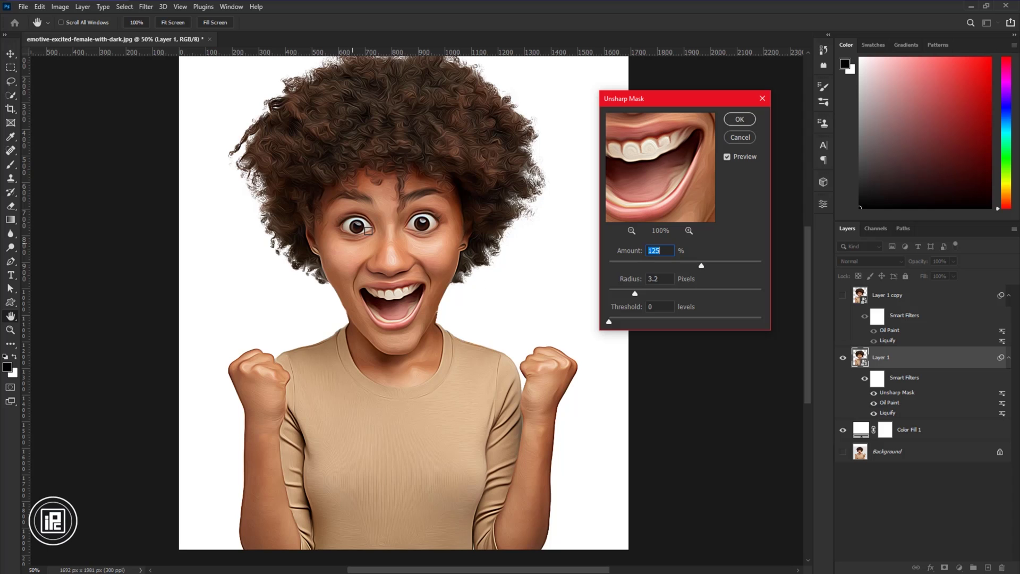
left_click(741, 120)
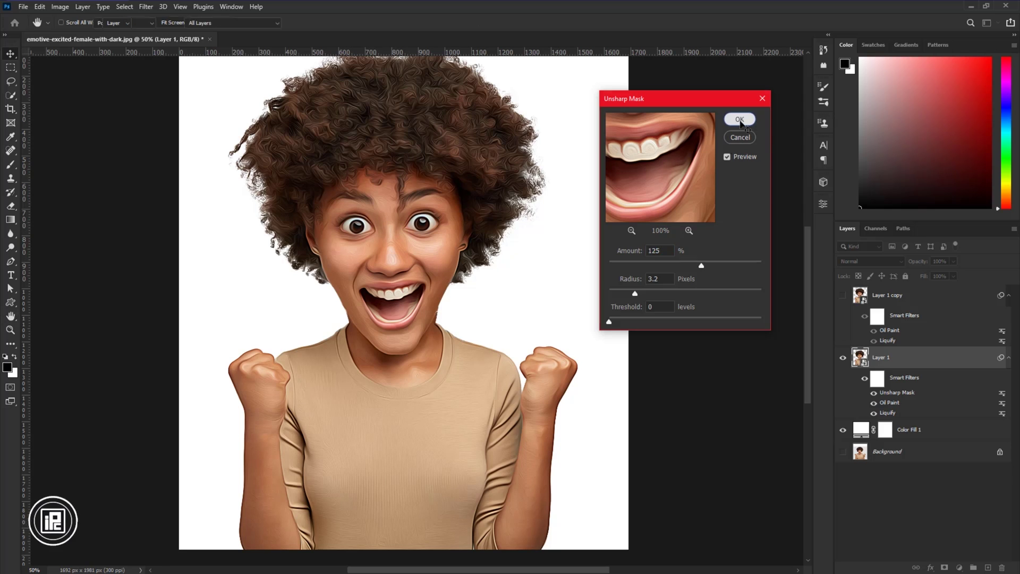
Smooth Layer 1 with a Surface Blur at Threshold 9 levels, and collapse the layer's smart filter list
left_click(143, 7)
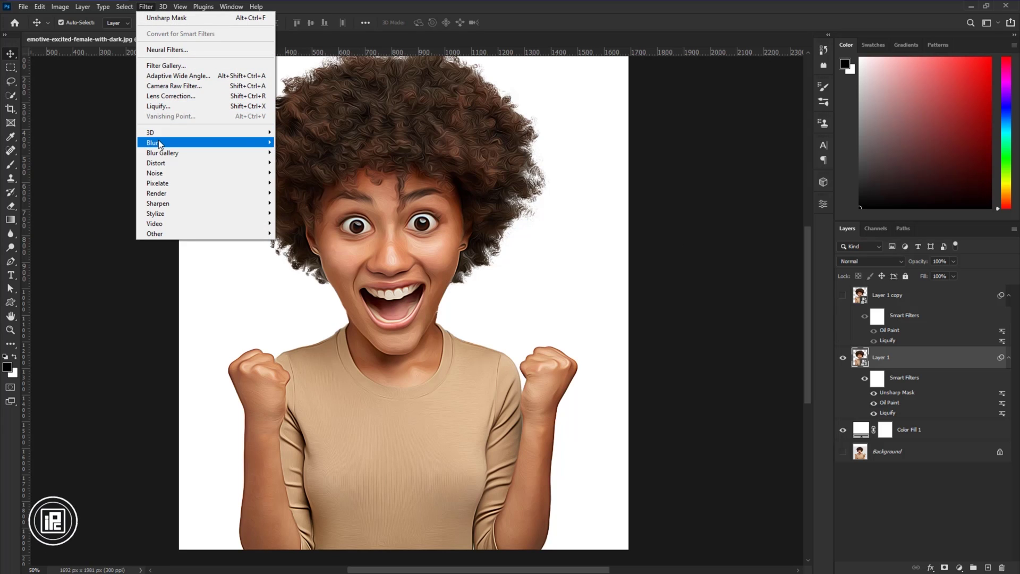
mouse_move(159, 144)
left_click(313, 243)
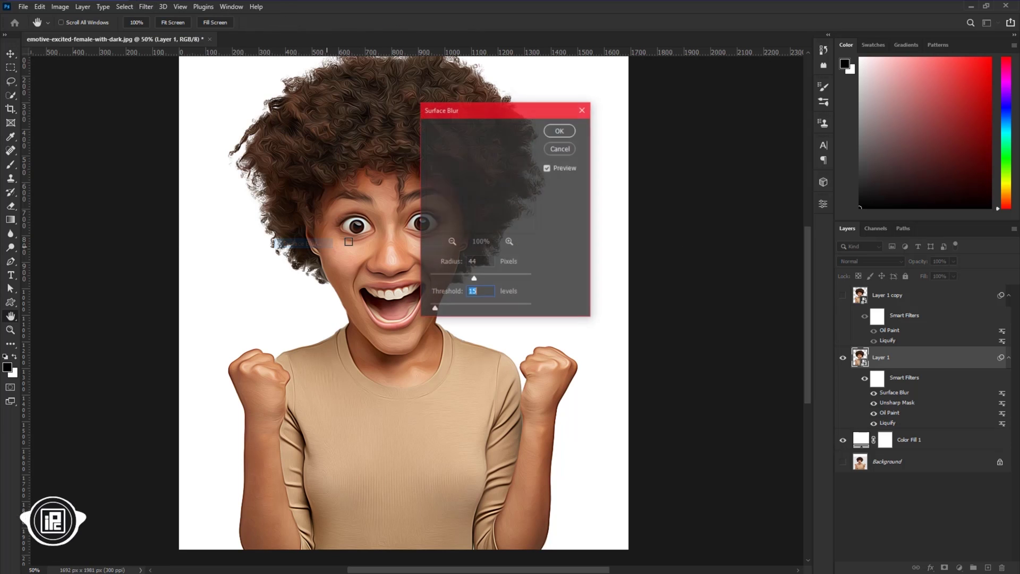
left_click_drag(479, 115, 609, 148)
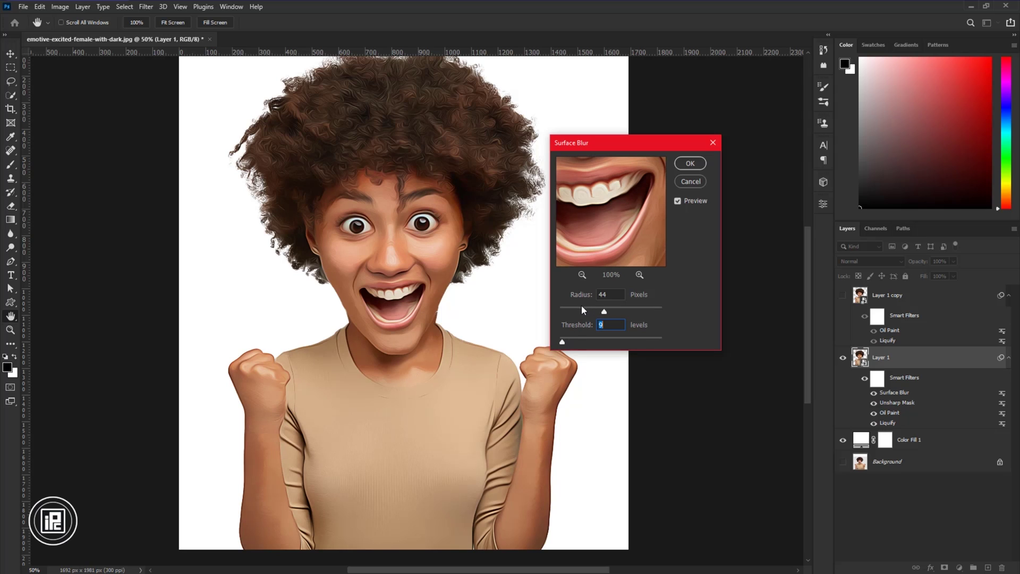
left_click_drag(591, 312, 602, 314)
left_click(690, 164)
left_click(1008, 357)
Show Layer 1 copy and apply Poster Edges to it with Edge Thickness 5, Edge Intensity 3 and Posterization 1
left_click(853, 302)
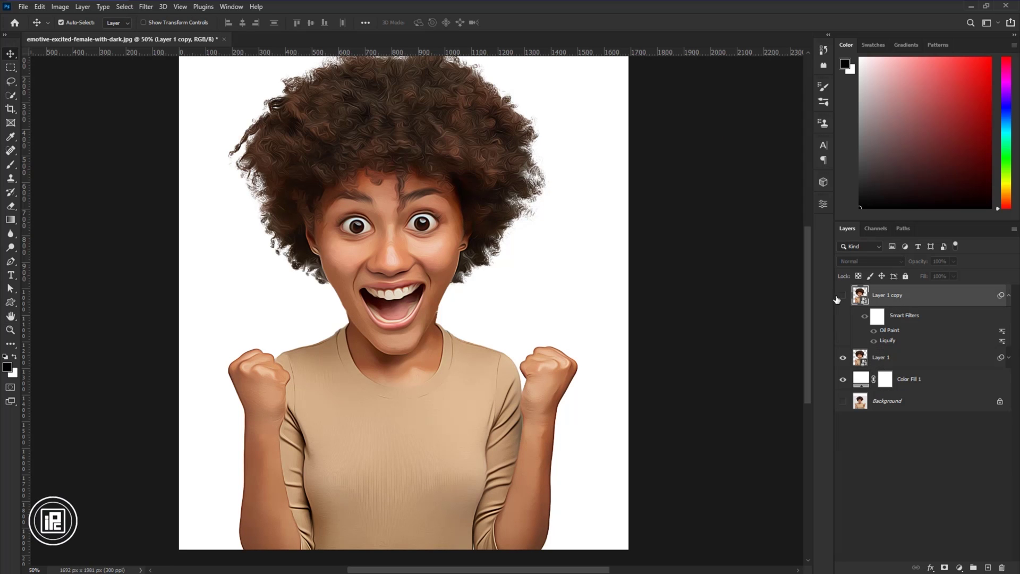
left_click(844, 296)
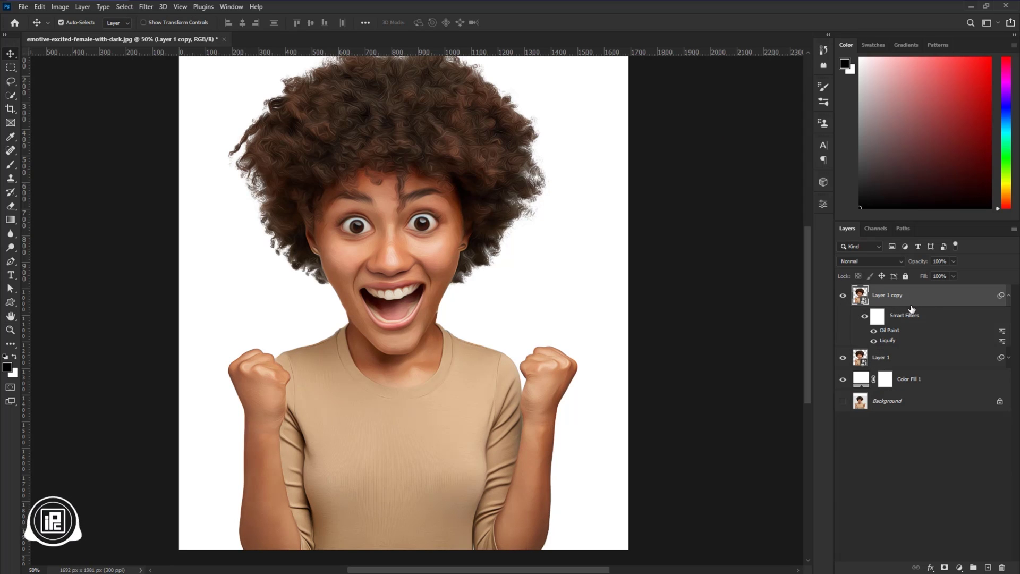
left_click(146, 8)
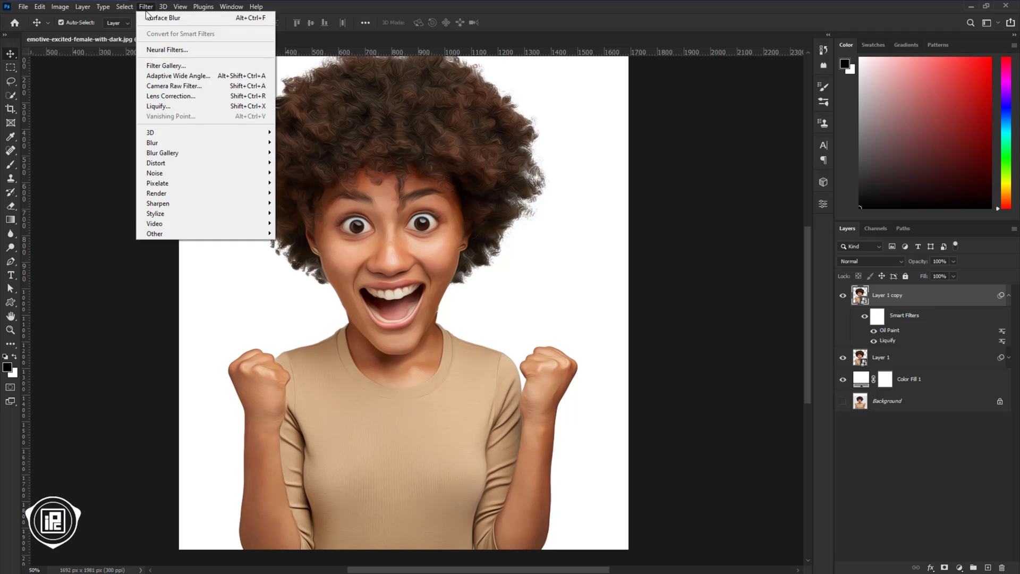
left_click(166, 66)
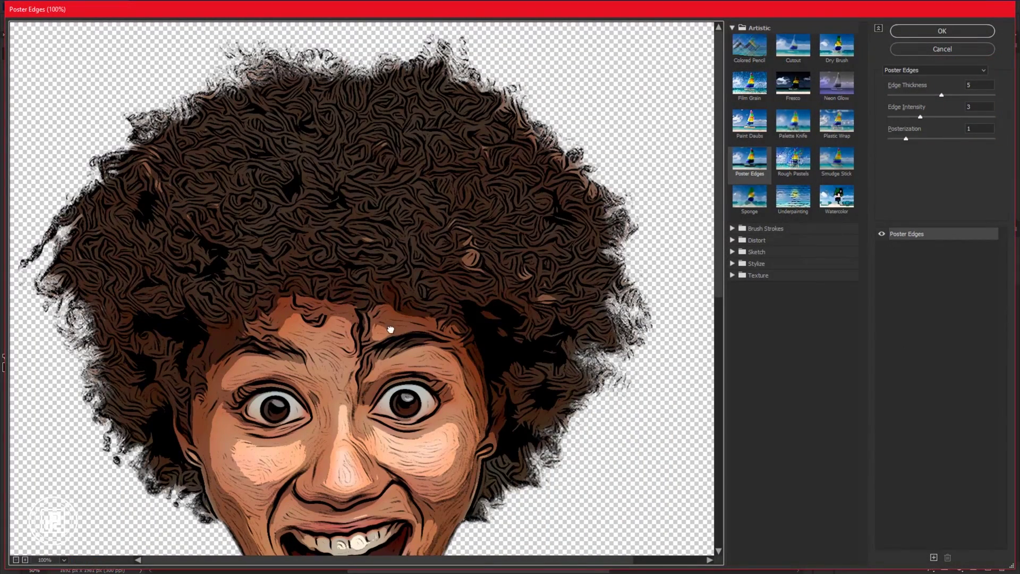
left_click_drag(390, 329, 426, 210)
key("ctrl+minus")
key("ctrl+minus")
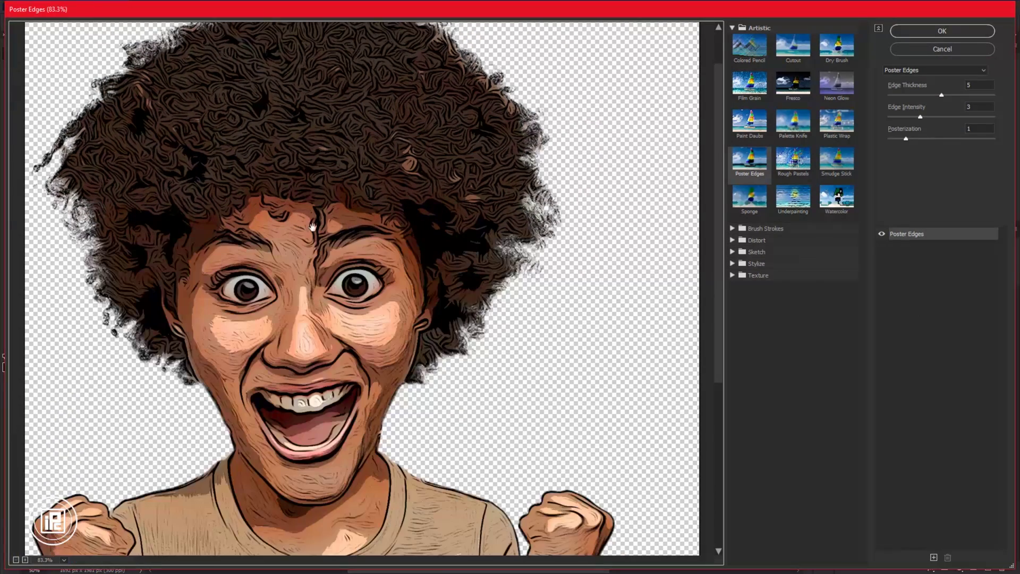
scroll(319, 227, "down", 1)
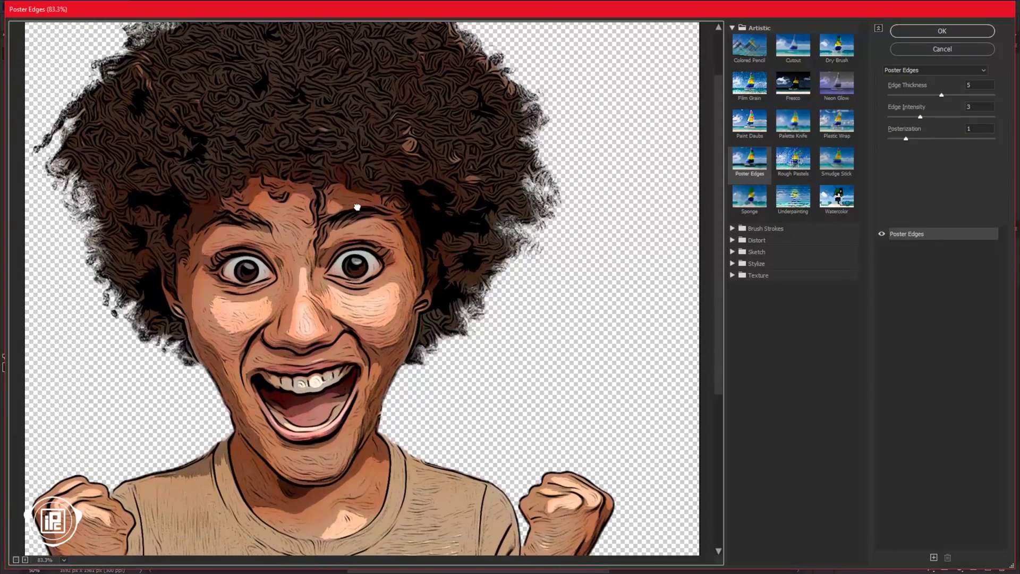
left_click(823, 87)
left_click(750, 159)
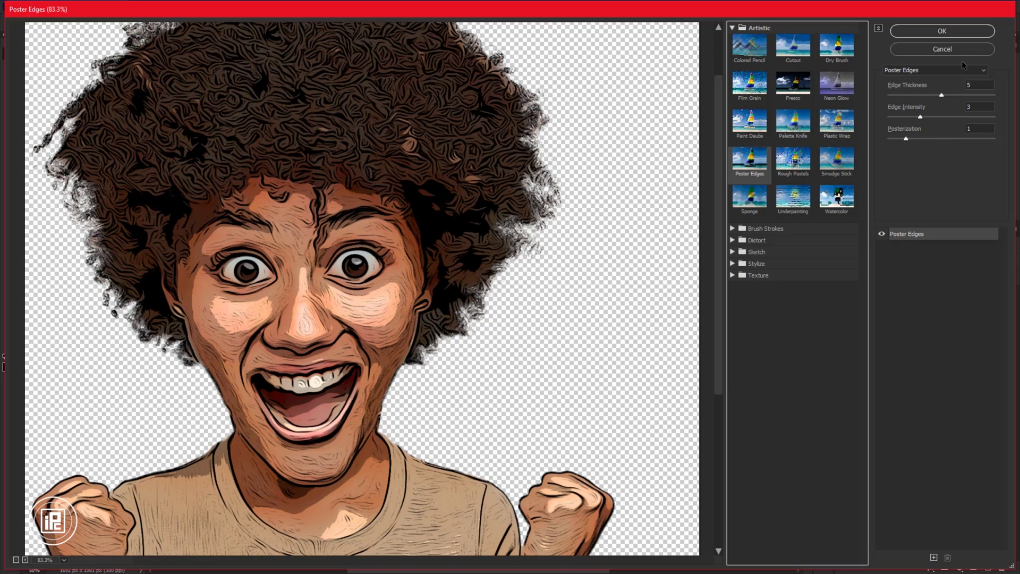
left_click(929, 33)
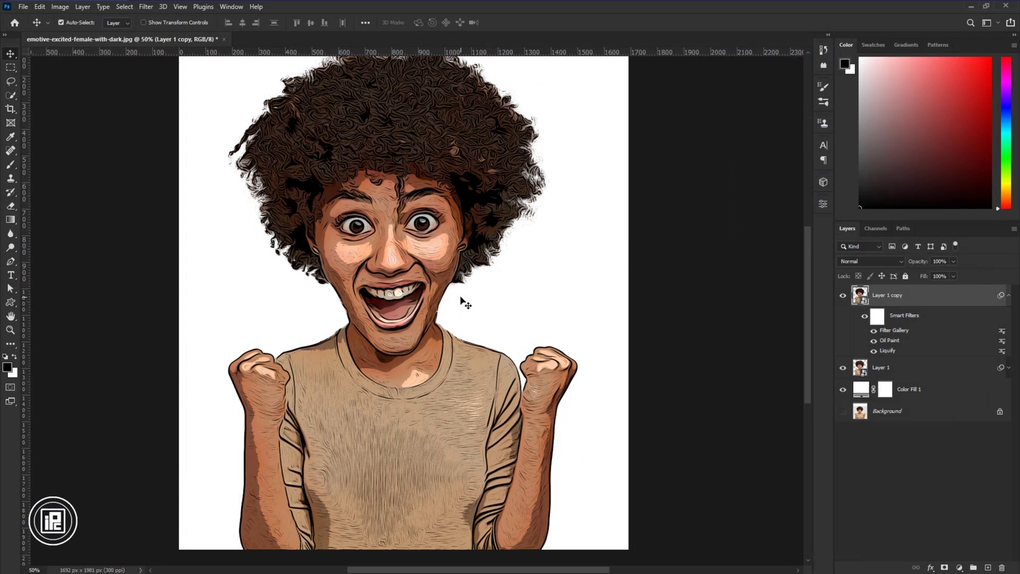
Set the blend mode of Layer 1 copy to Lighten and its Fill to 26%
left_click(871, 262)
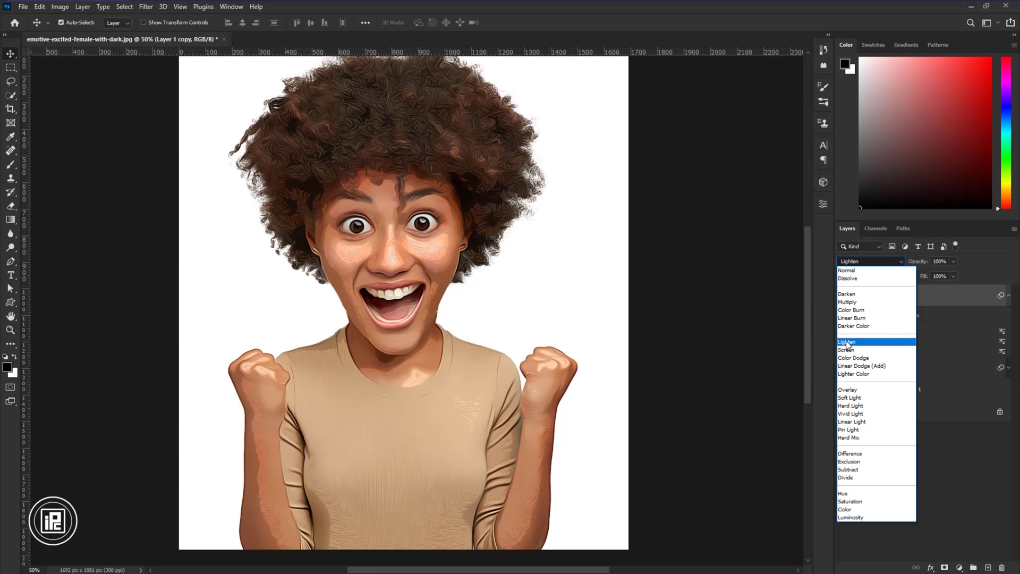
left_click(848, 343)
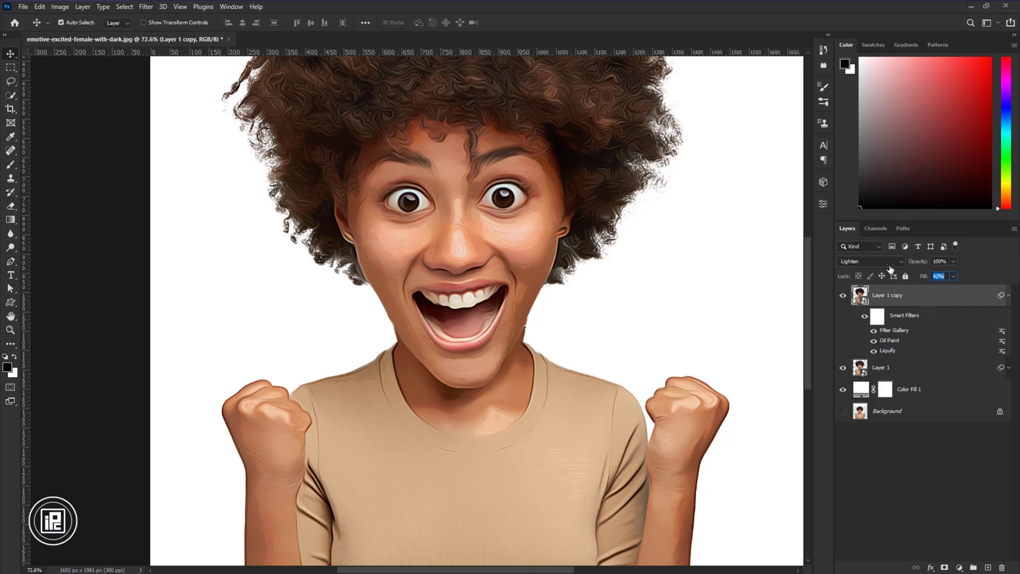
left_click_drag(894, 267, 914, 283)
scroll(495, 297, "down", 3)
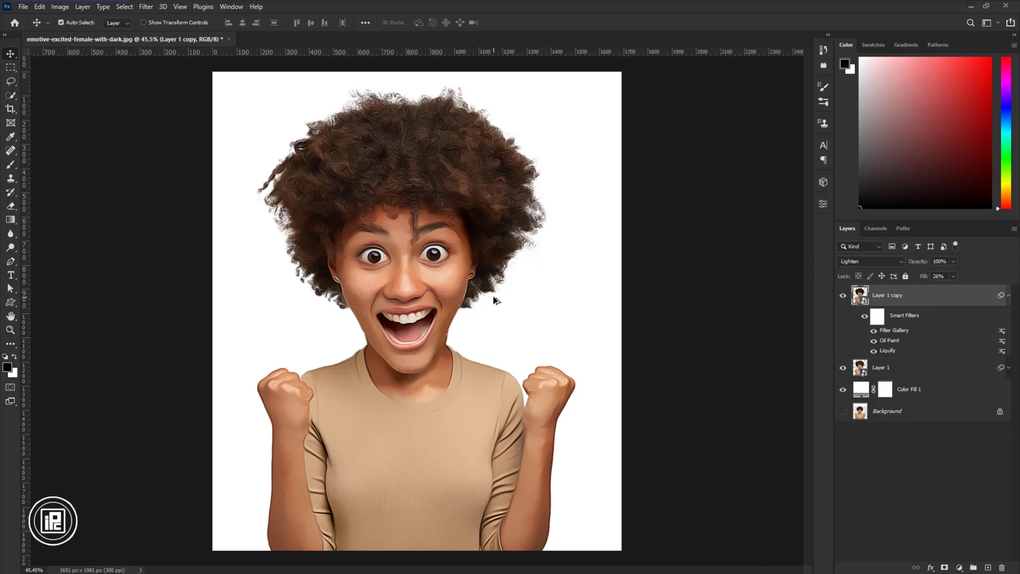
Combine Layer 1 copy and Layer 1 into a single smart object
left_click(917, 367, "shift")
right_click(919, 304)
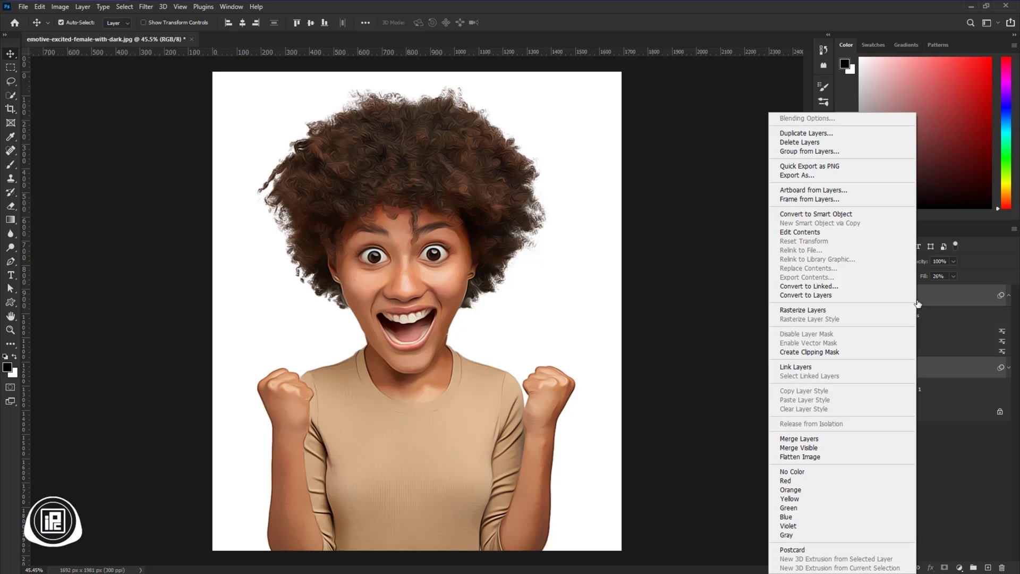
left_click(866, 214)
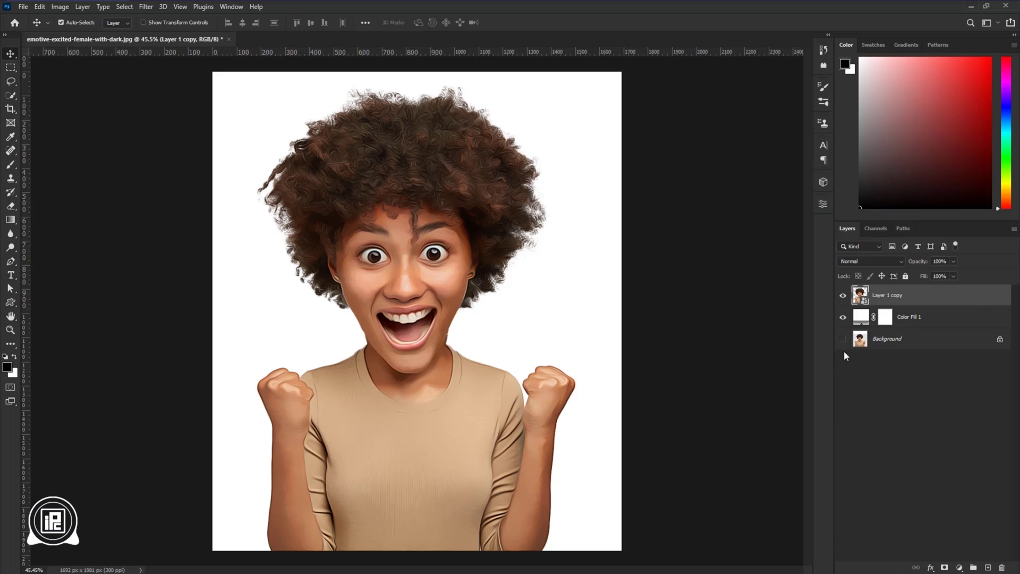
In Camera Raw, set Contrast +27, Highlights +27, Shadows +19, Whites +10, Blacks -17, Texture +10, Clarity +15, Vibrance +20 and Saturation +7
left_click(145, 7)
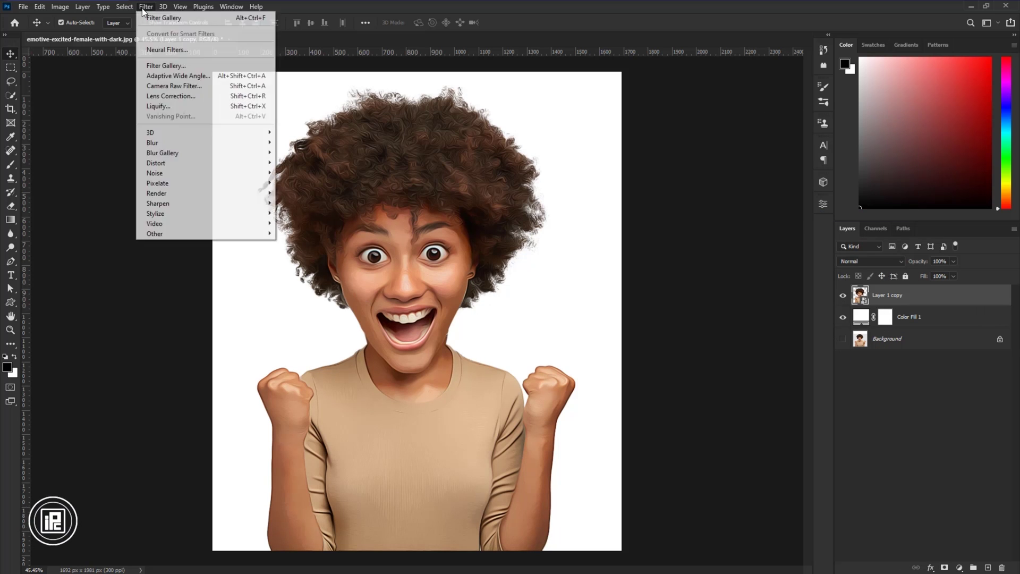
left_click(164, 87)
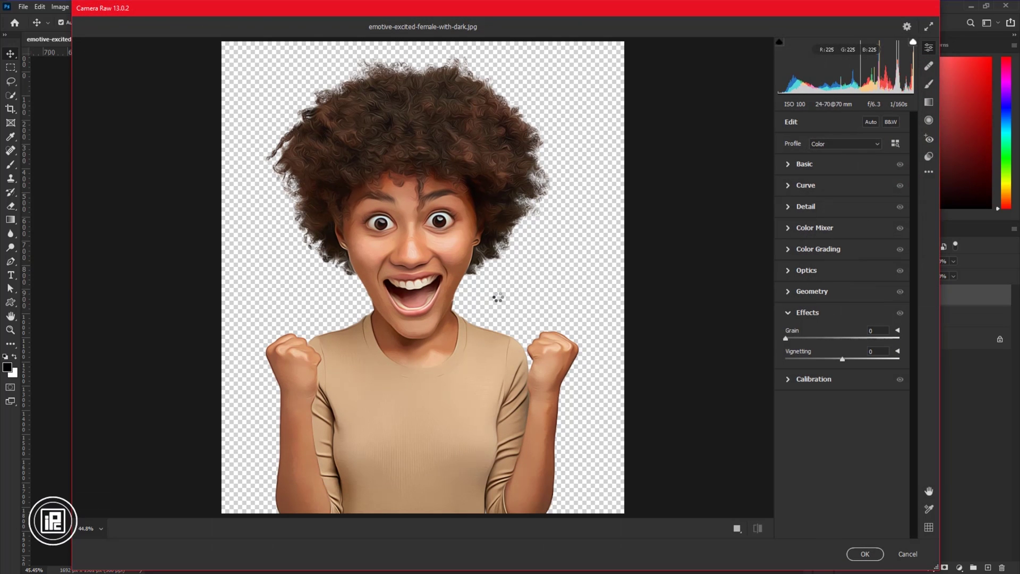
left_click(792, 165)
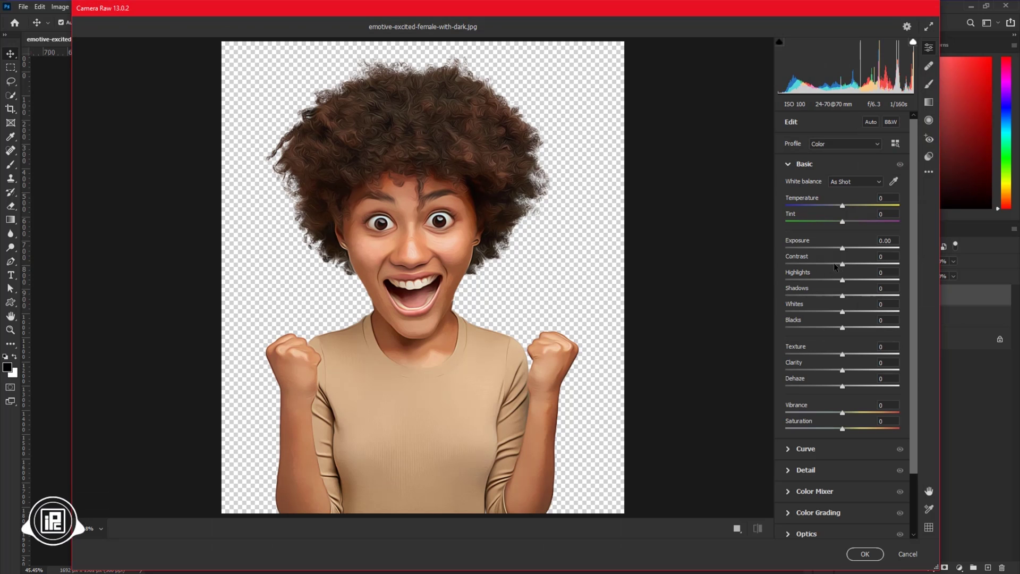
left_click_drag(844, 264, 851, 370)
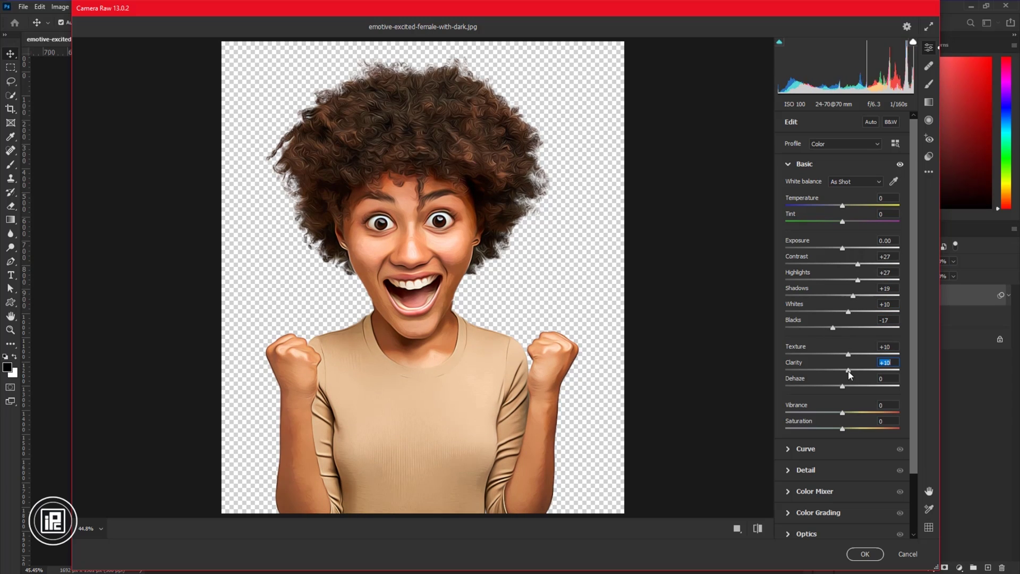
mouse_move(843, 413)
left_mouse_down()
mouse_move(853, 413)
mouse_move(848, 428)
left_mouse_up()
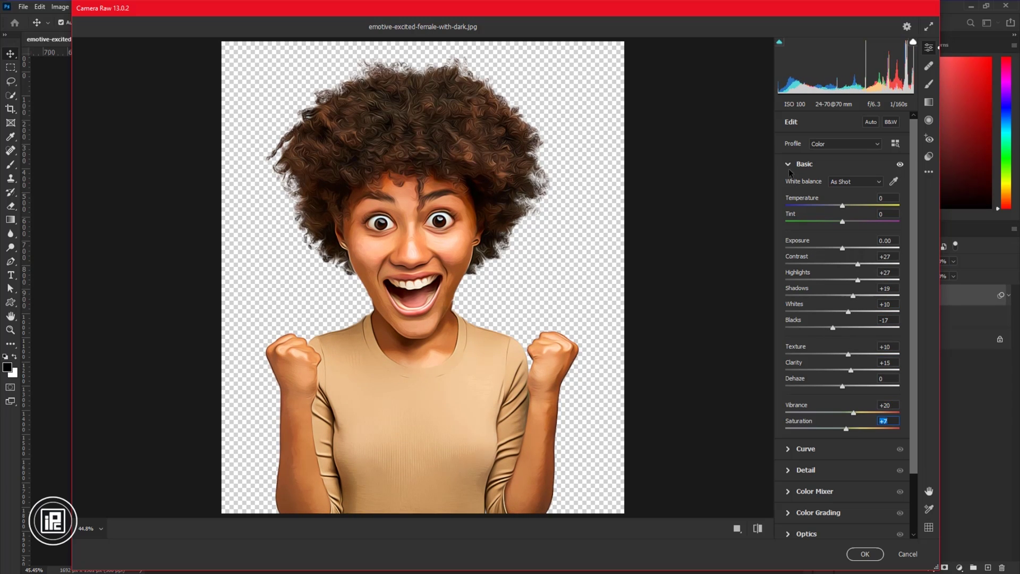
Set the Camera Raw detail values to Sharpening 60, Noise Reduction 38 and Color Noise Reduction 31
left_click(830, 470)
left_click(829, 254)
left_click(822, 273)
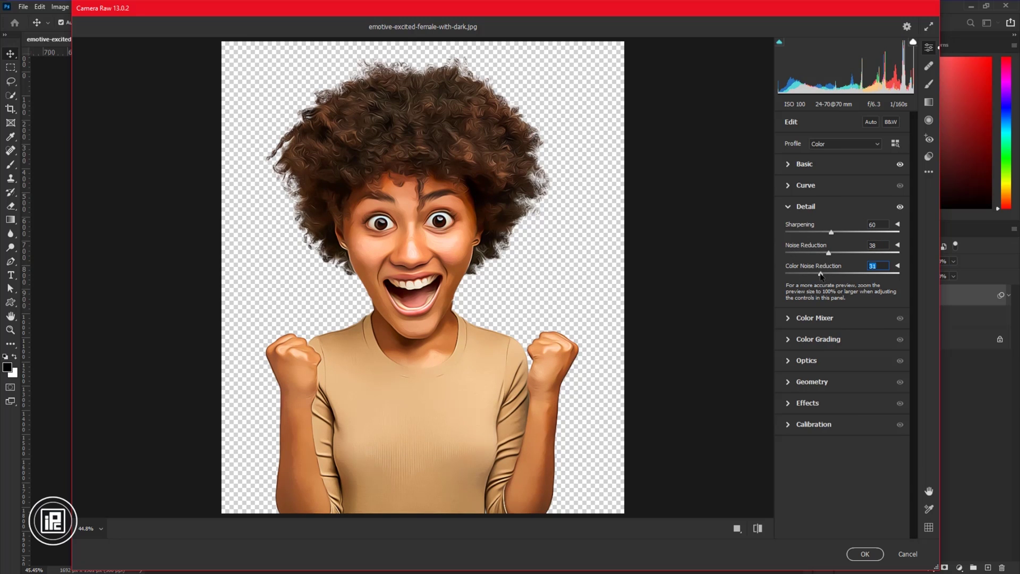
Fine-tune the warm tones, including oranges and yellows, with the HSL adjustments of the Color Mixer
left_click(808, 318)
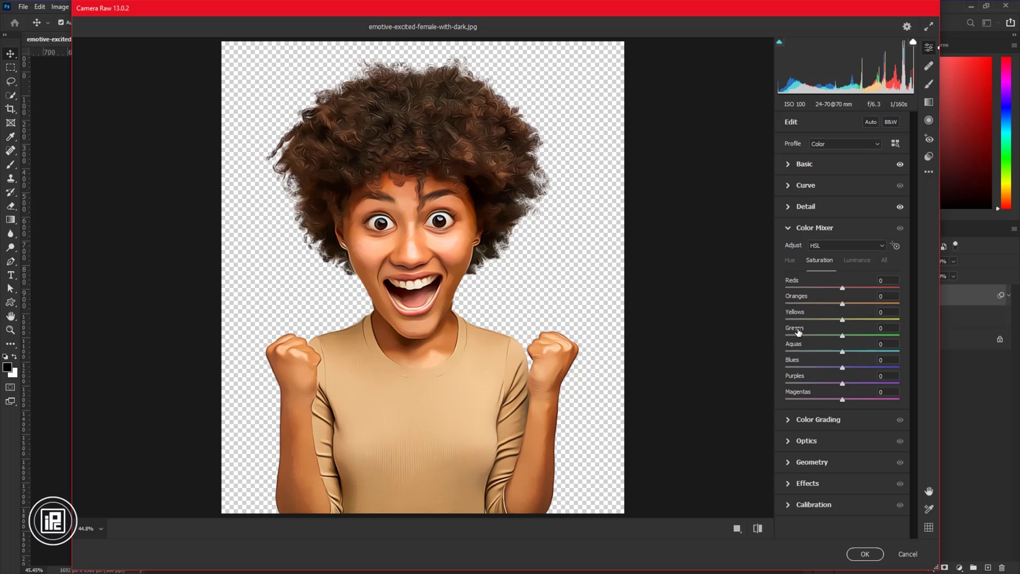
mouse_move(842, 303)
left_mouse_down()
mouse_move(852, 287)
mouse_move(874, 320)
mouse_move(840, 304)
mouse_move(849, 303)
left_mouse_up()
left_click(819, 260)
left_click(856, 259)
left_click(790, 260)
left_click(856, 260)
left_click_drag(842, 320, 843, 287)
left_click(797, 228)
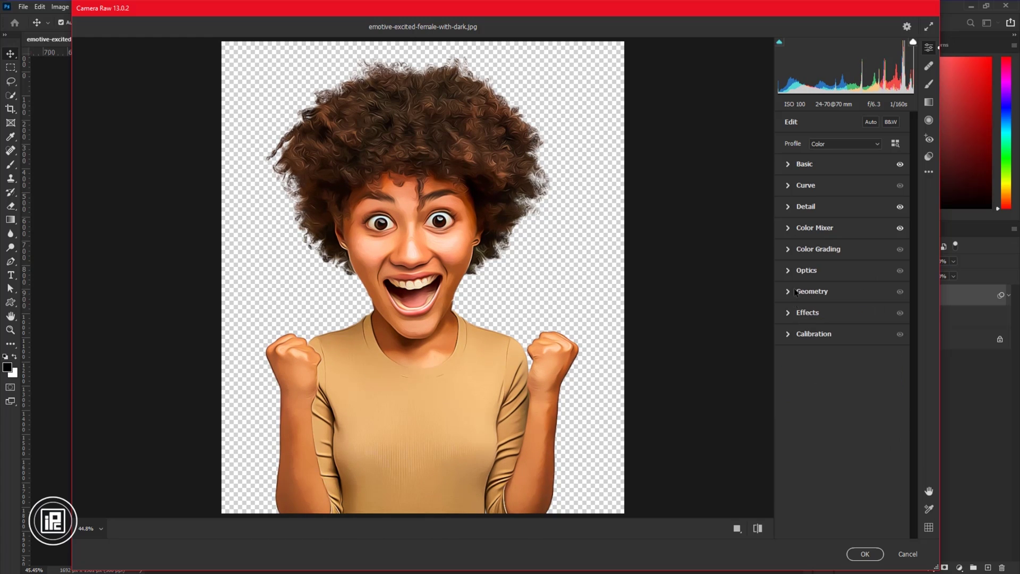
Slightly lower the midtone luminance in Color Grading
left_click(789, 249)
left_click_drag(842, 358, 836, 358)
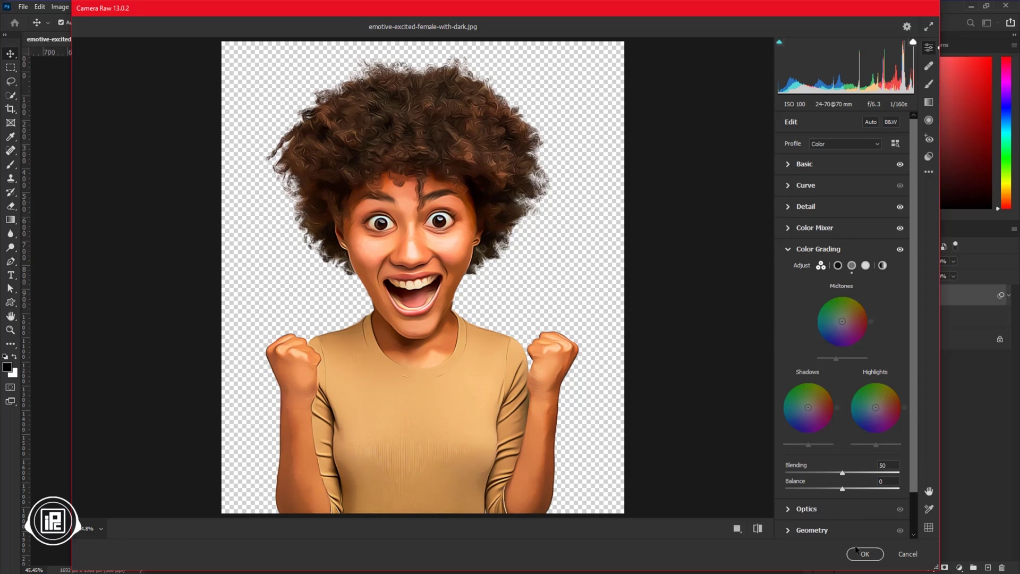